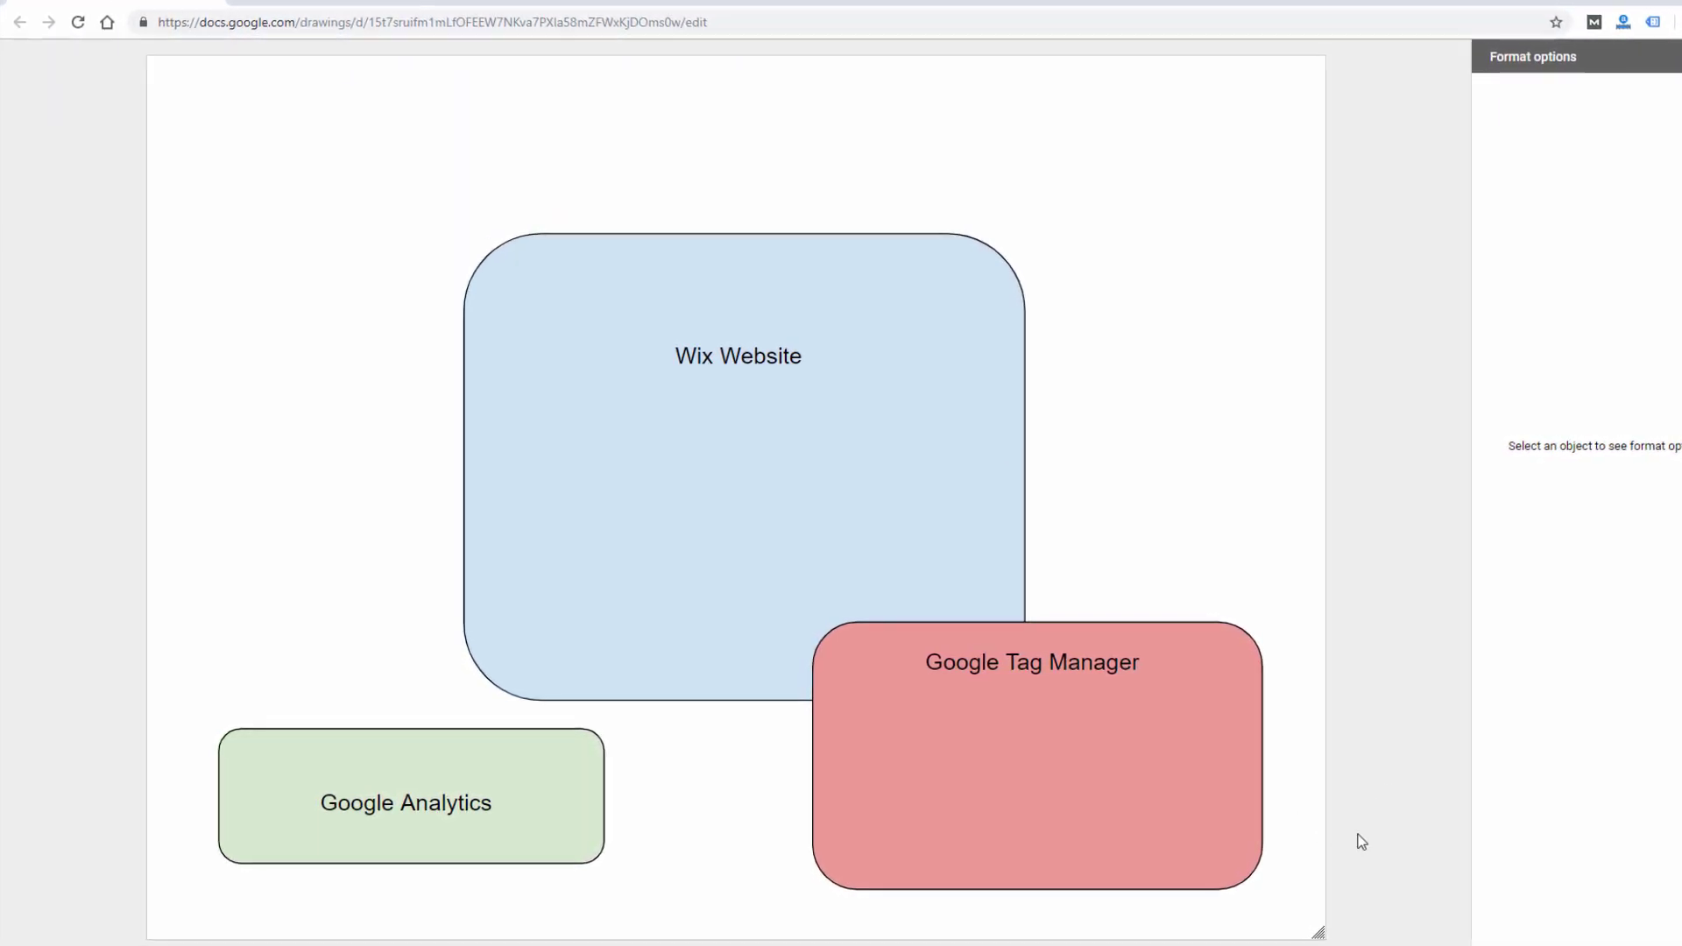
Step: Drag Google Tag Manager into the Wix Website box, then Google Analytics into Google Tag Manager
drag(1230, 824, 946, 593)
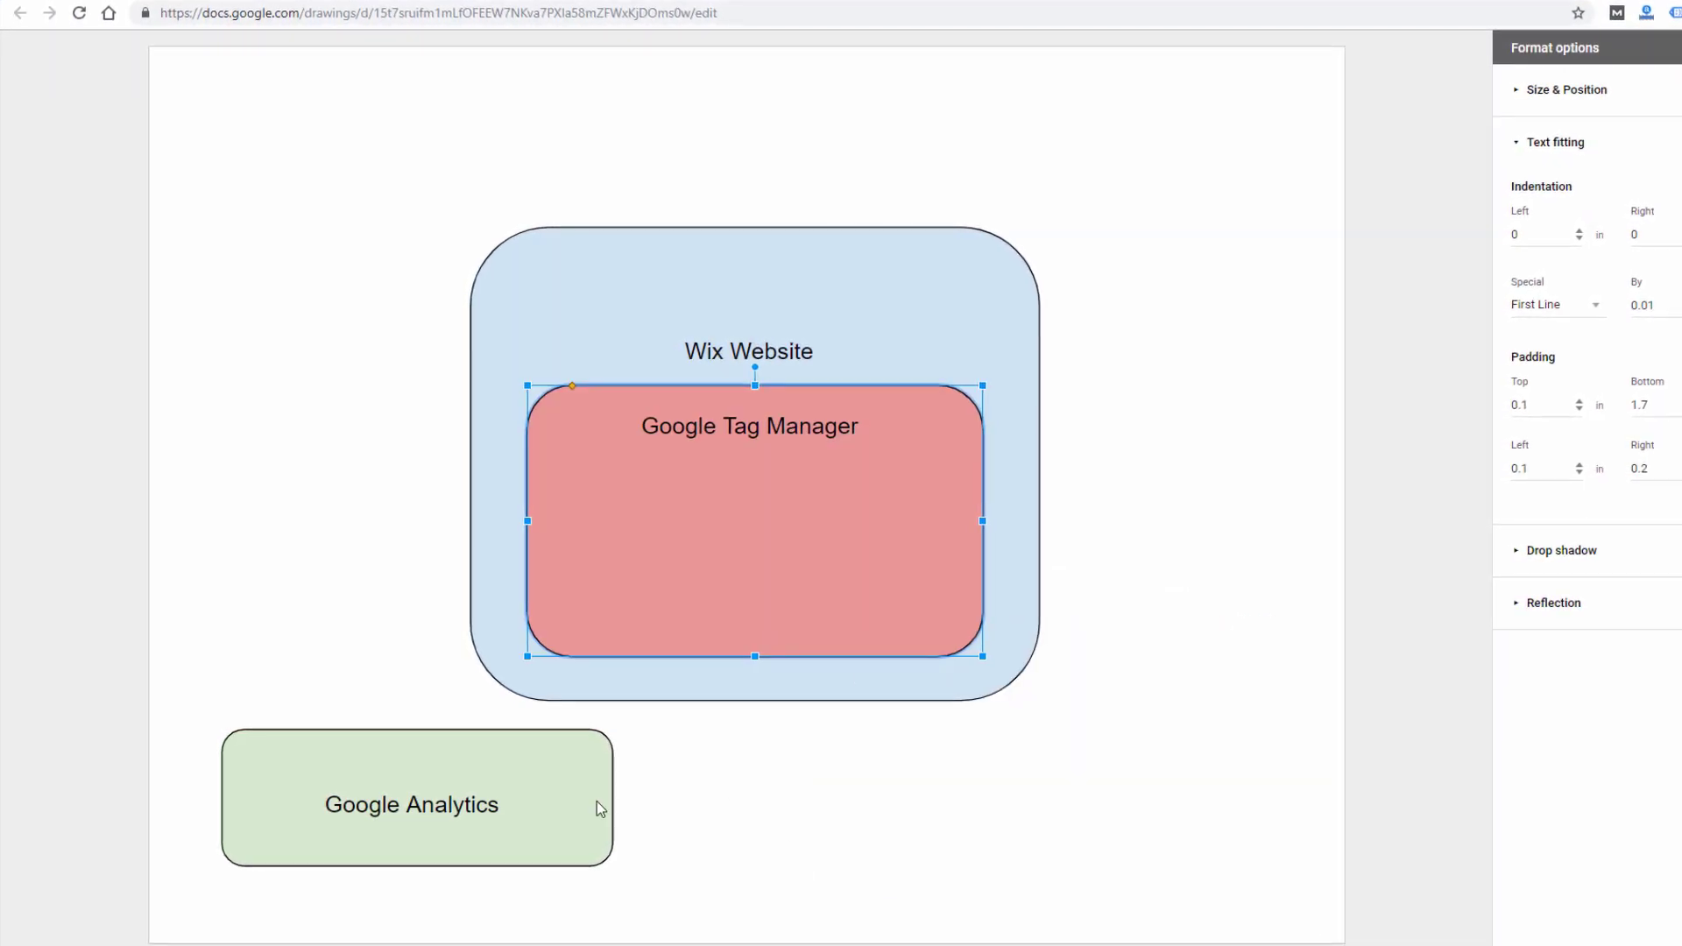
drag(544, 800, 893, 548)
click(1197, 716)
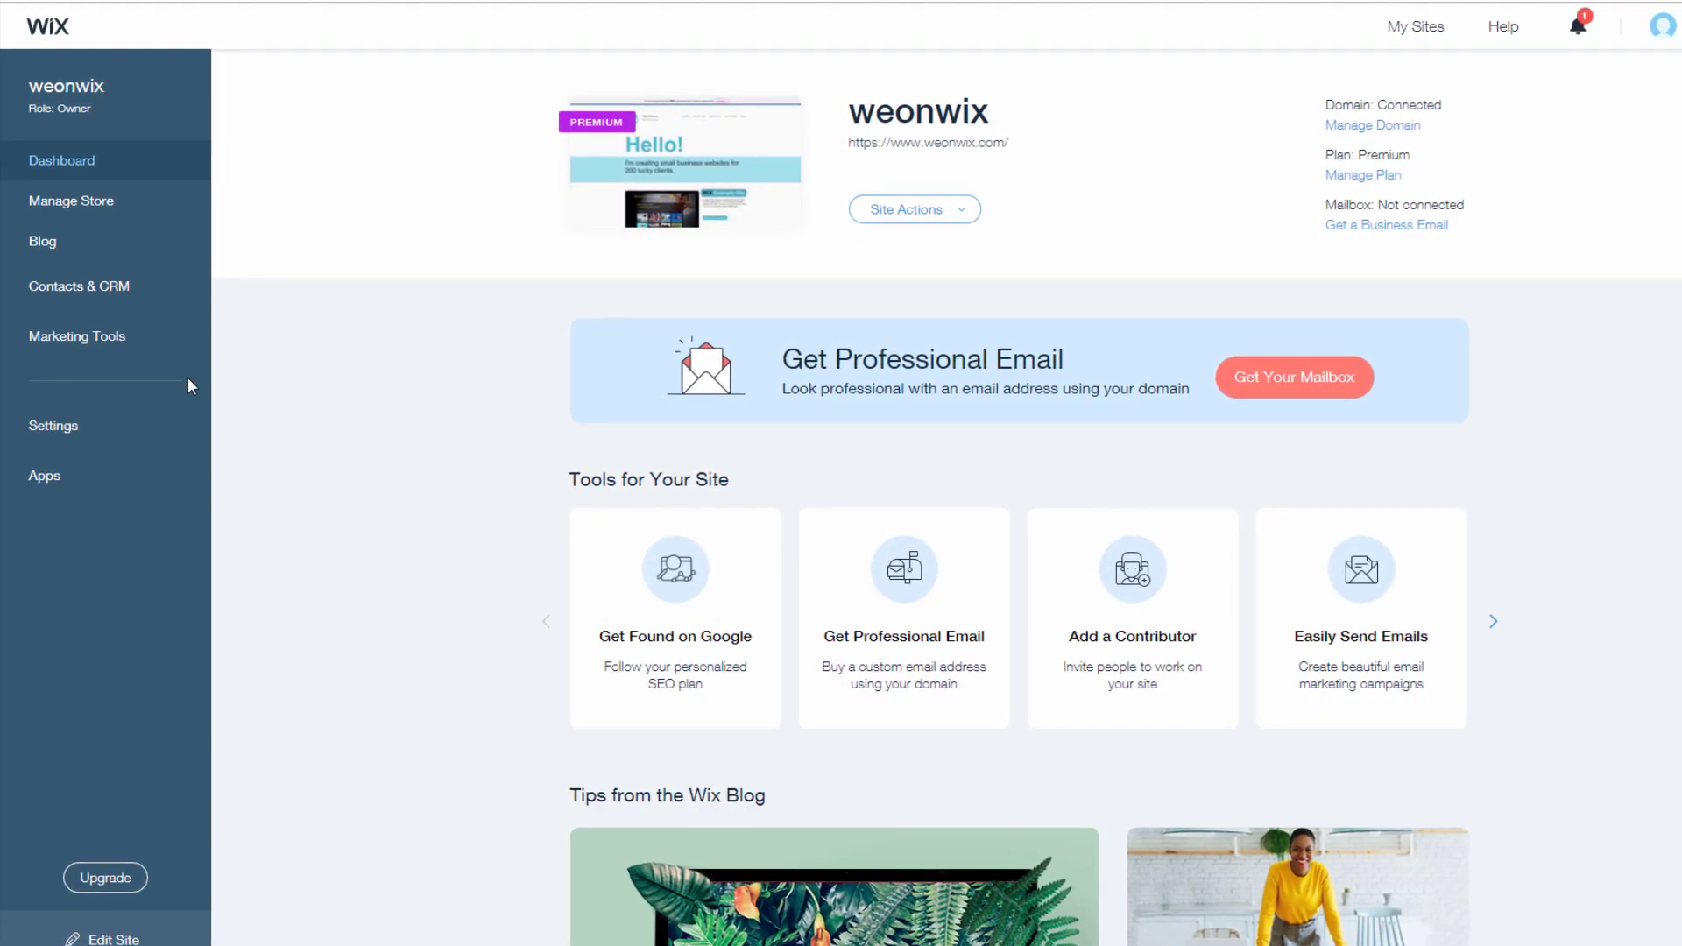
Step: Go to Marketing Tools > Marketing Integrations in the Wix dashboard sidebar
click(120, 346)
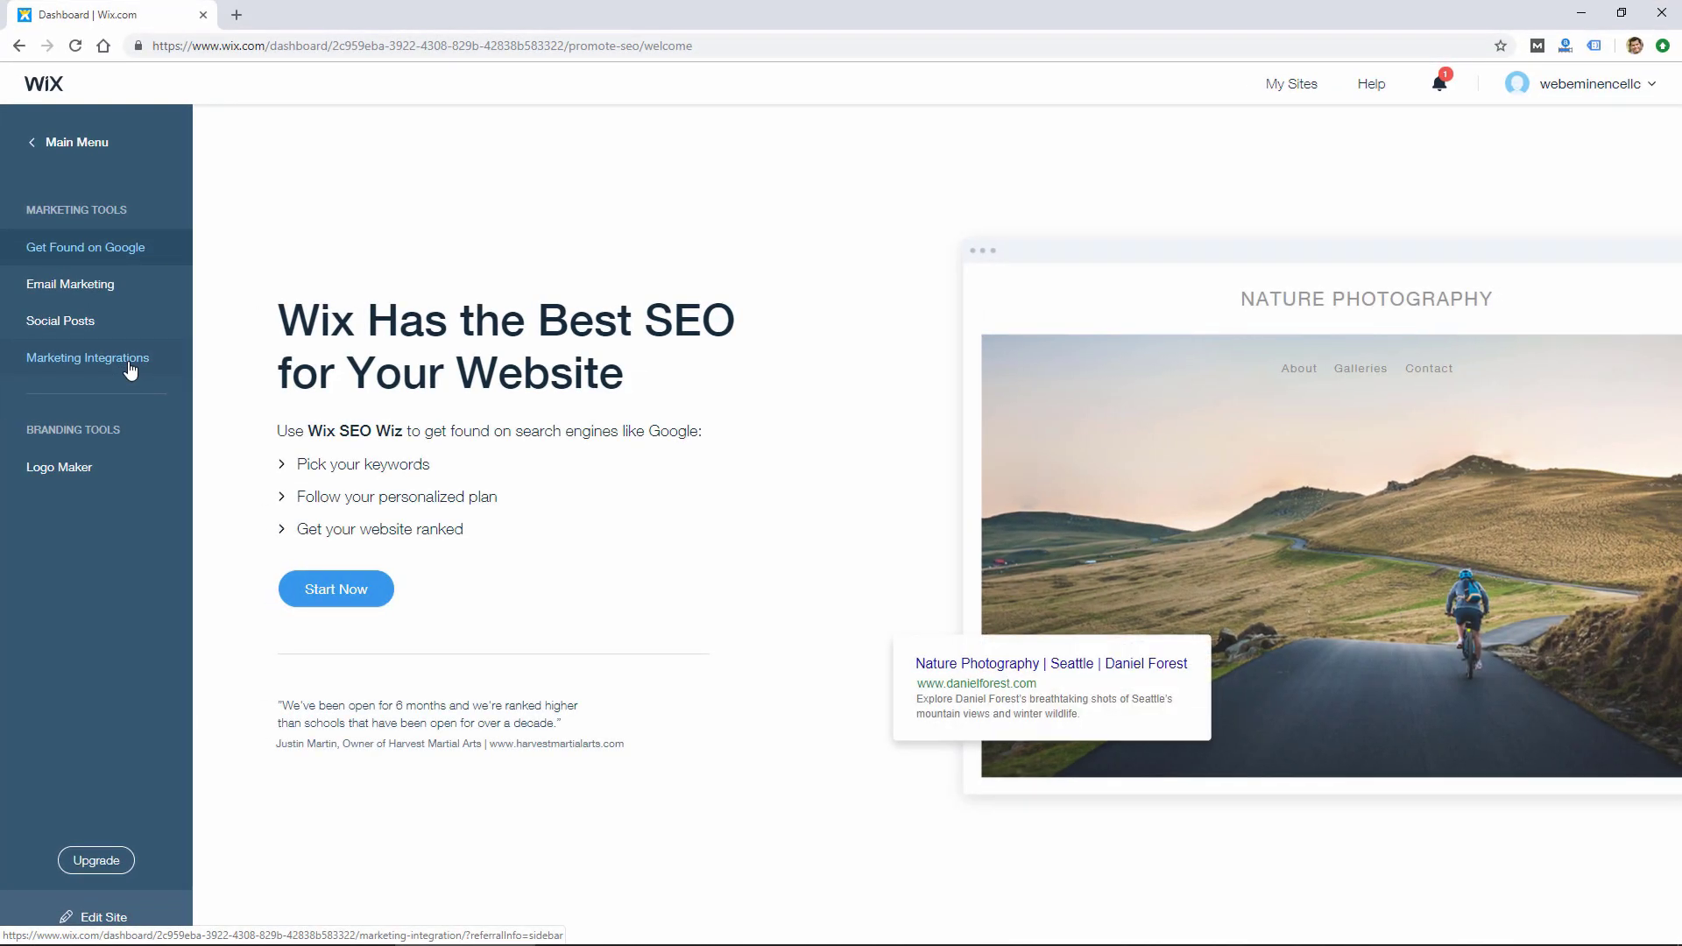
click(129, 367)
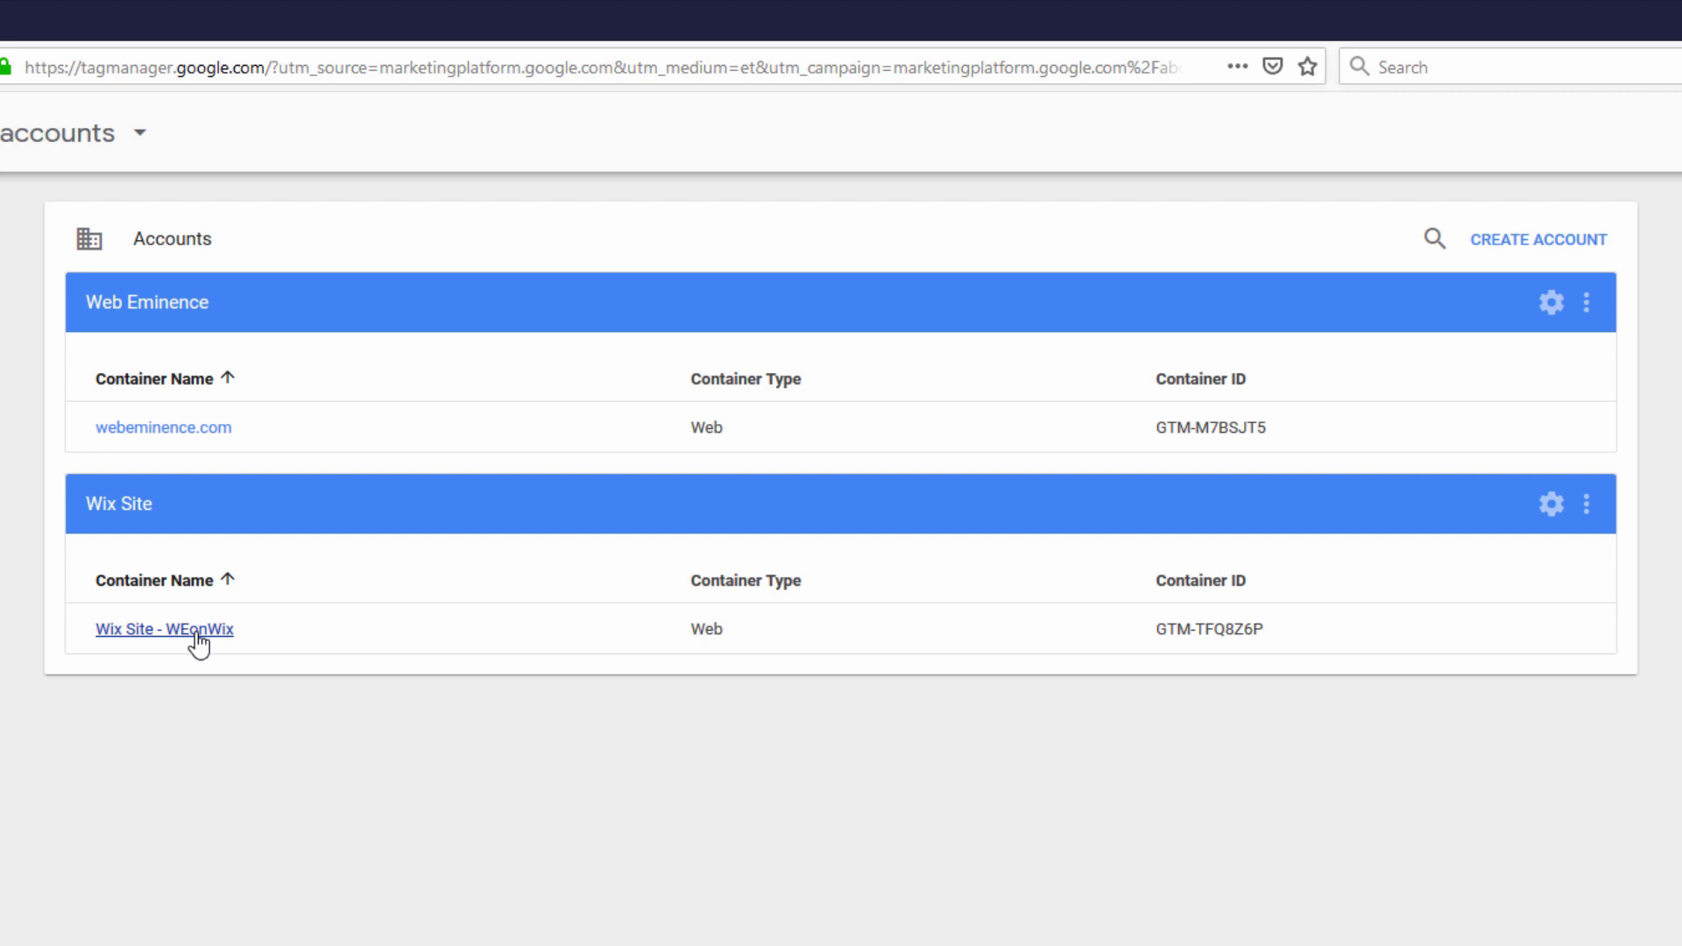
Step: In the Wix Site - WEonWix container, create a new trigger and bring up its trigger types
click(198, 634)
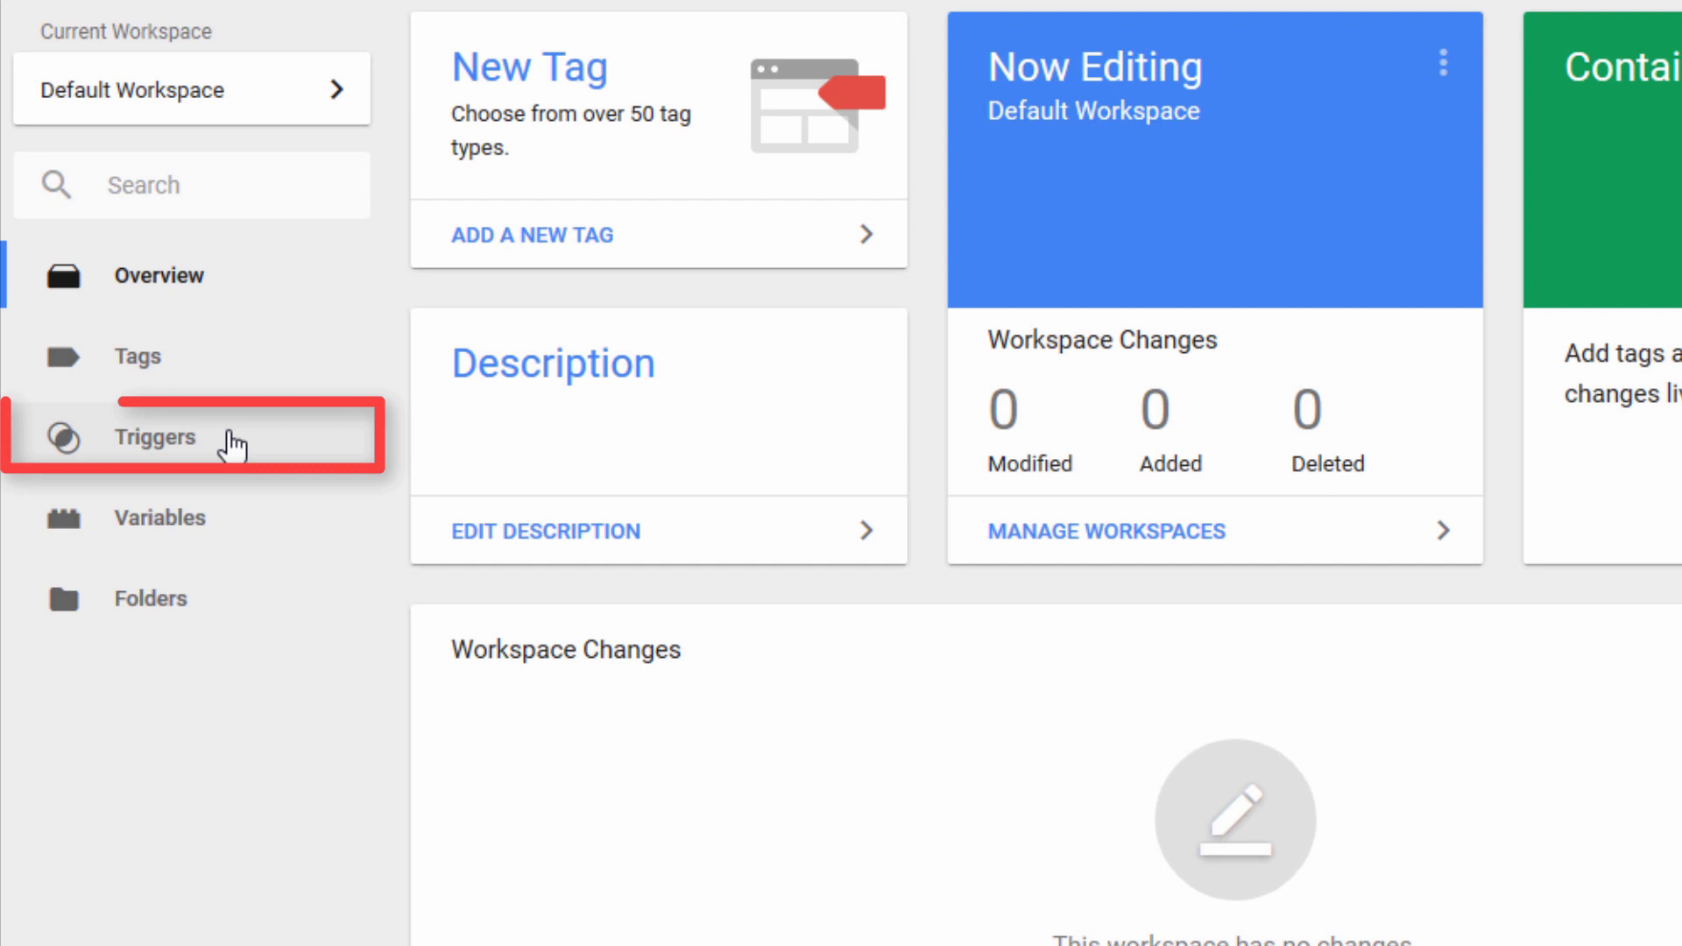
click(232, 445)
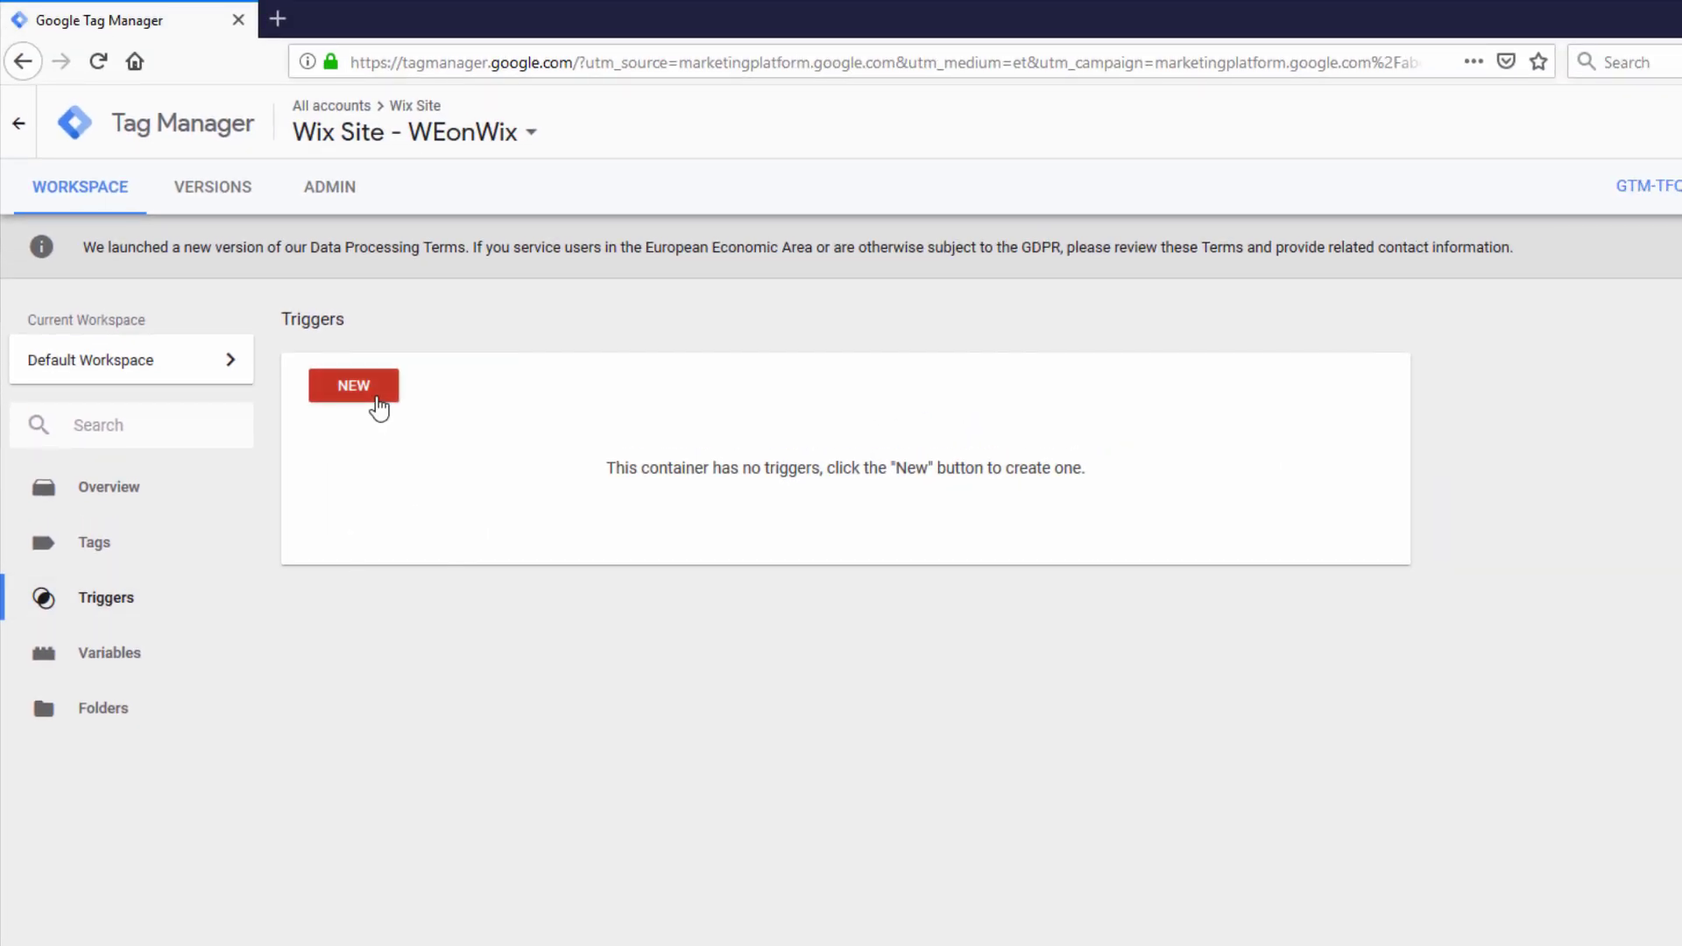
click(377, 405)
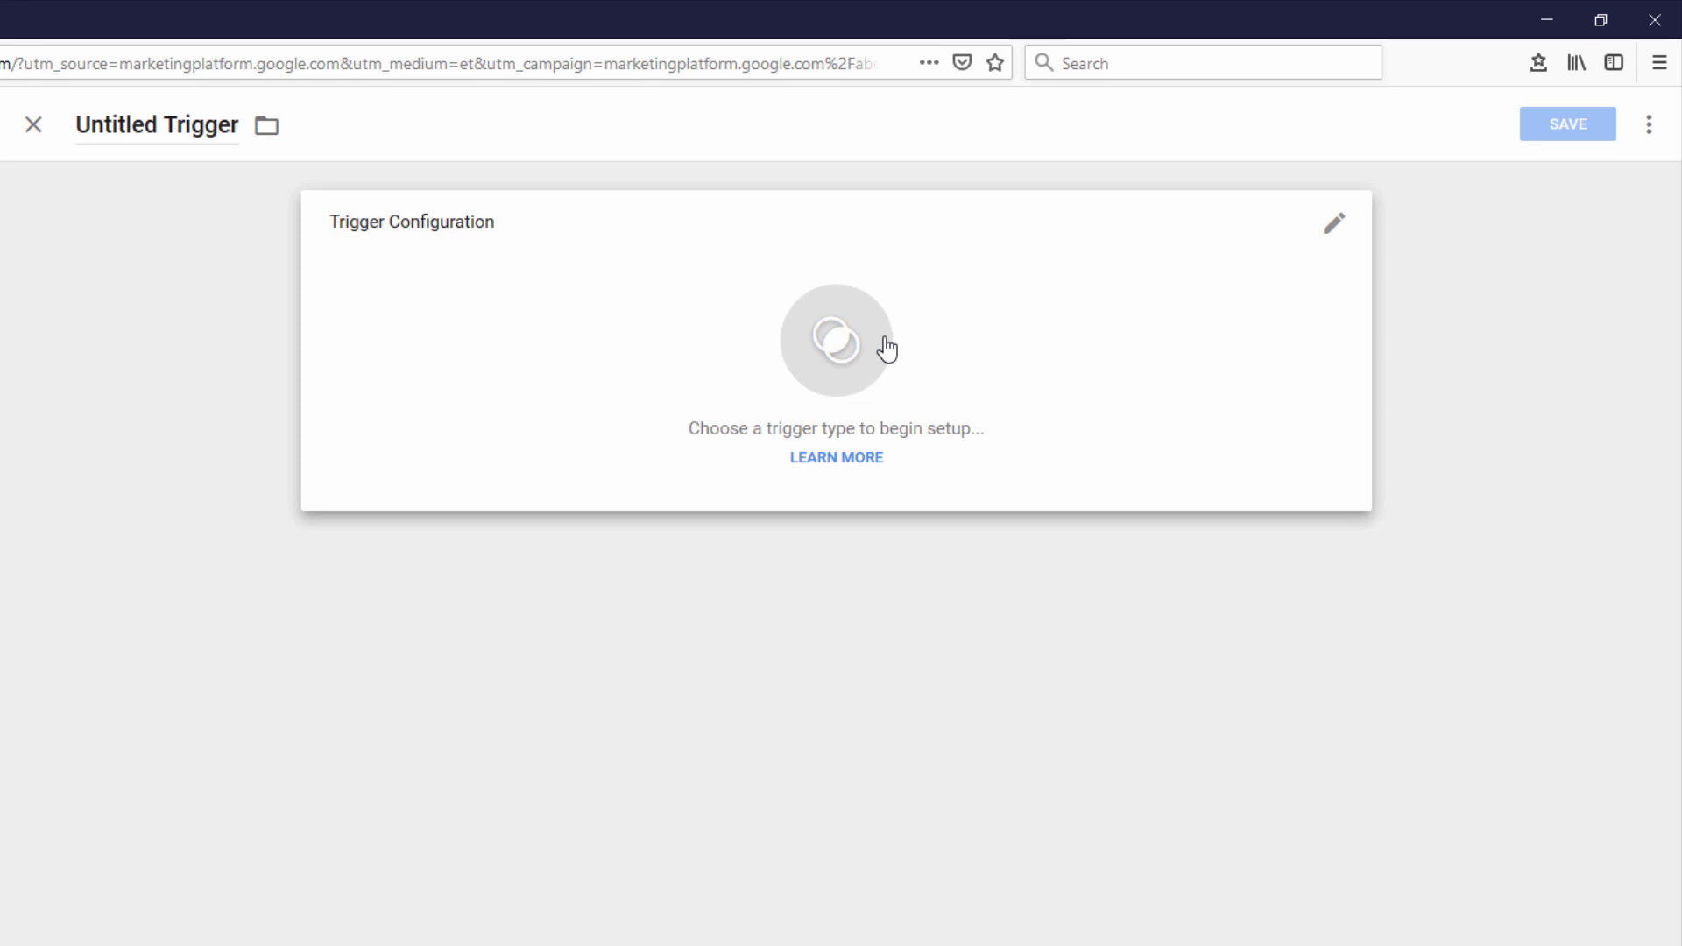
click(855, 359)
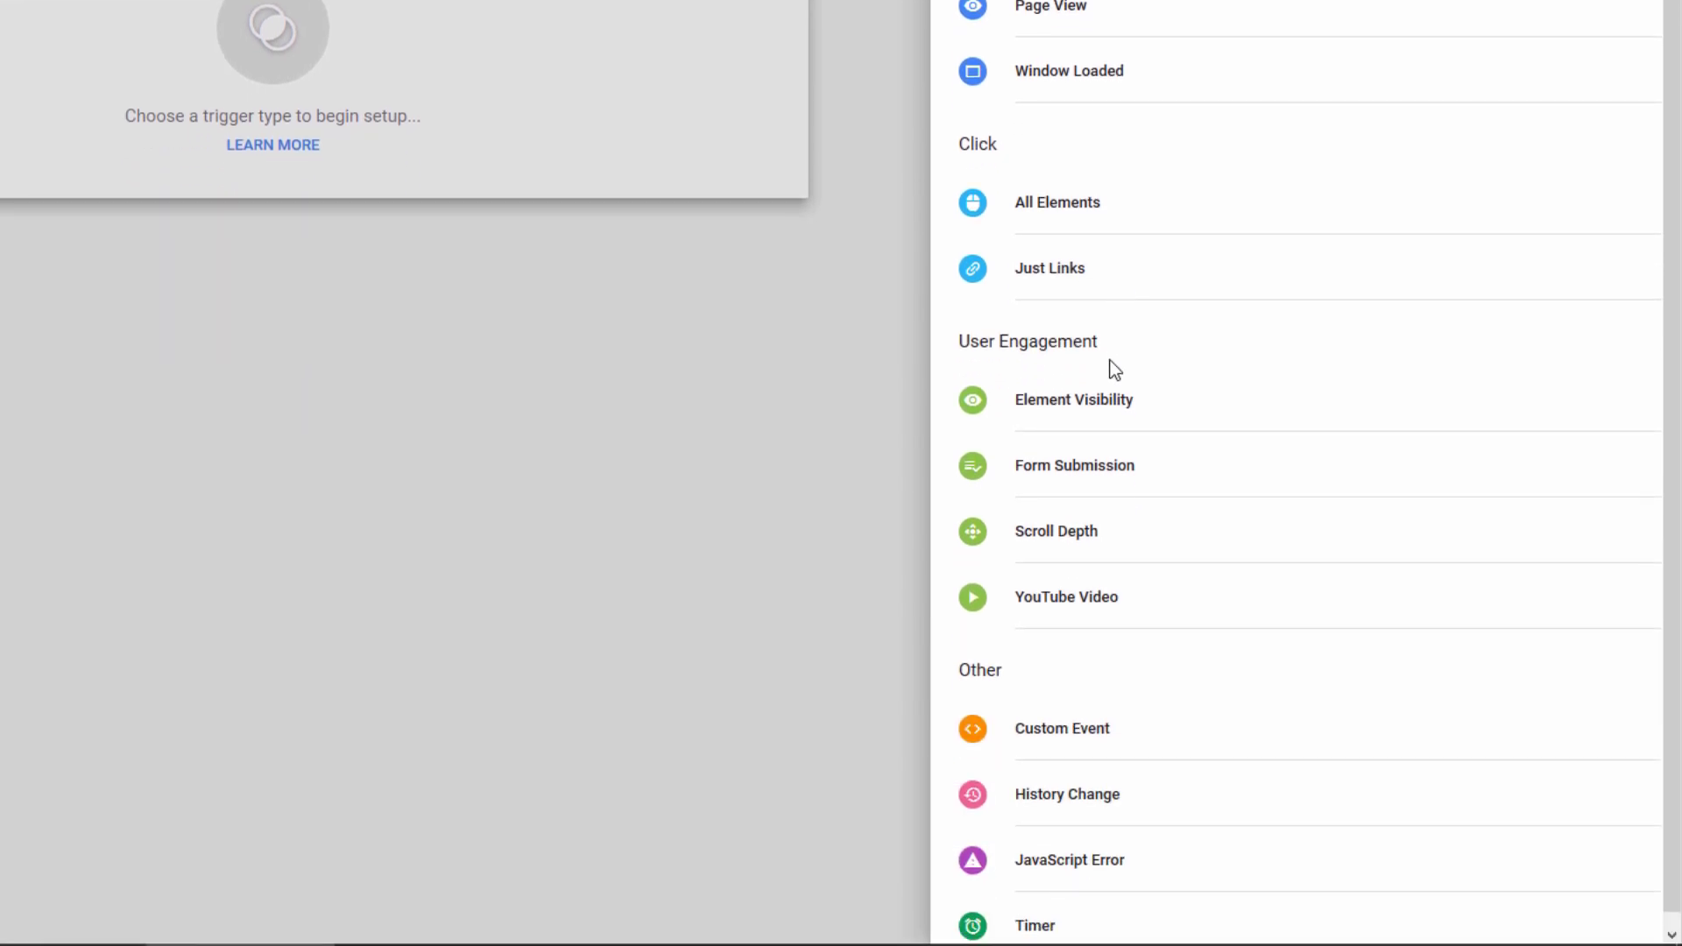
Step: Save a Custom Event trigger with event name Pageview
click(1121, 740)
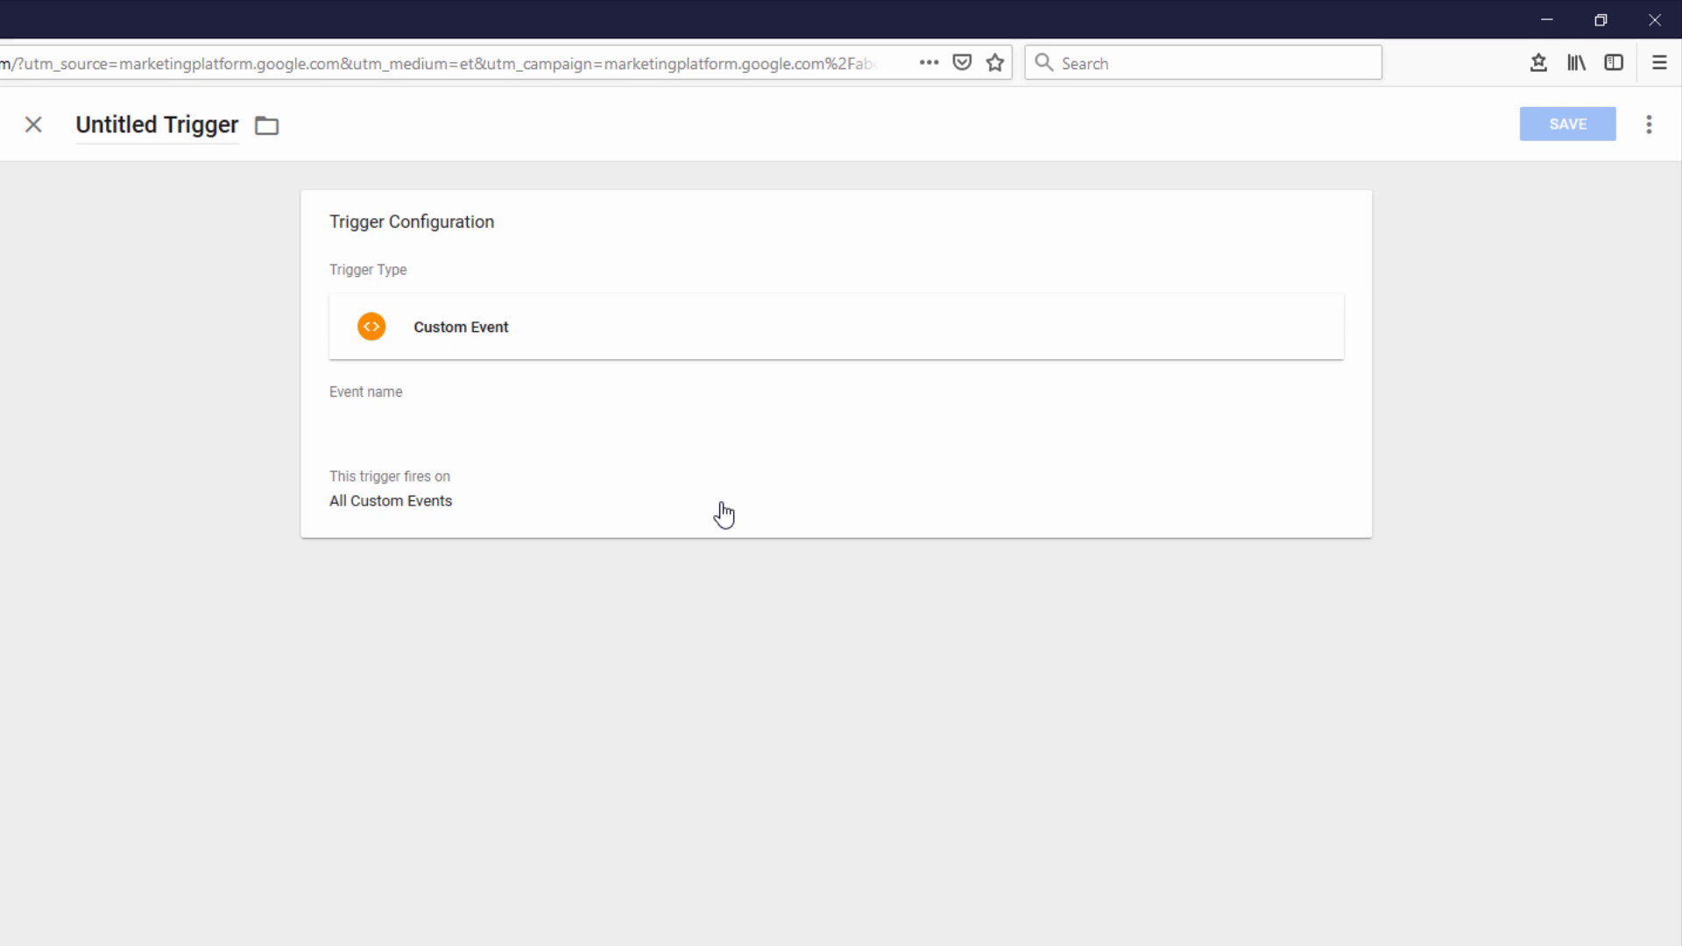
click(462, 462)
text(P)
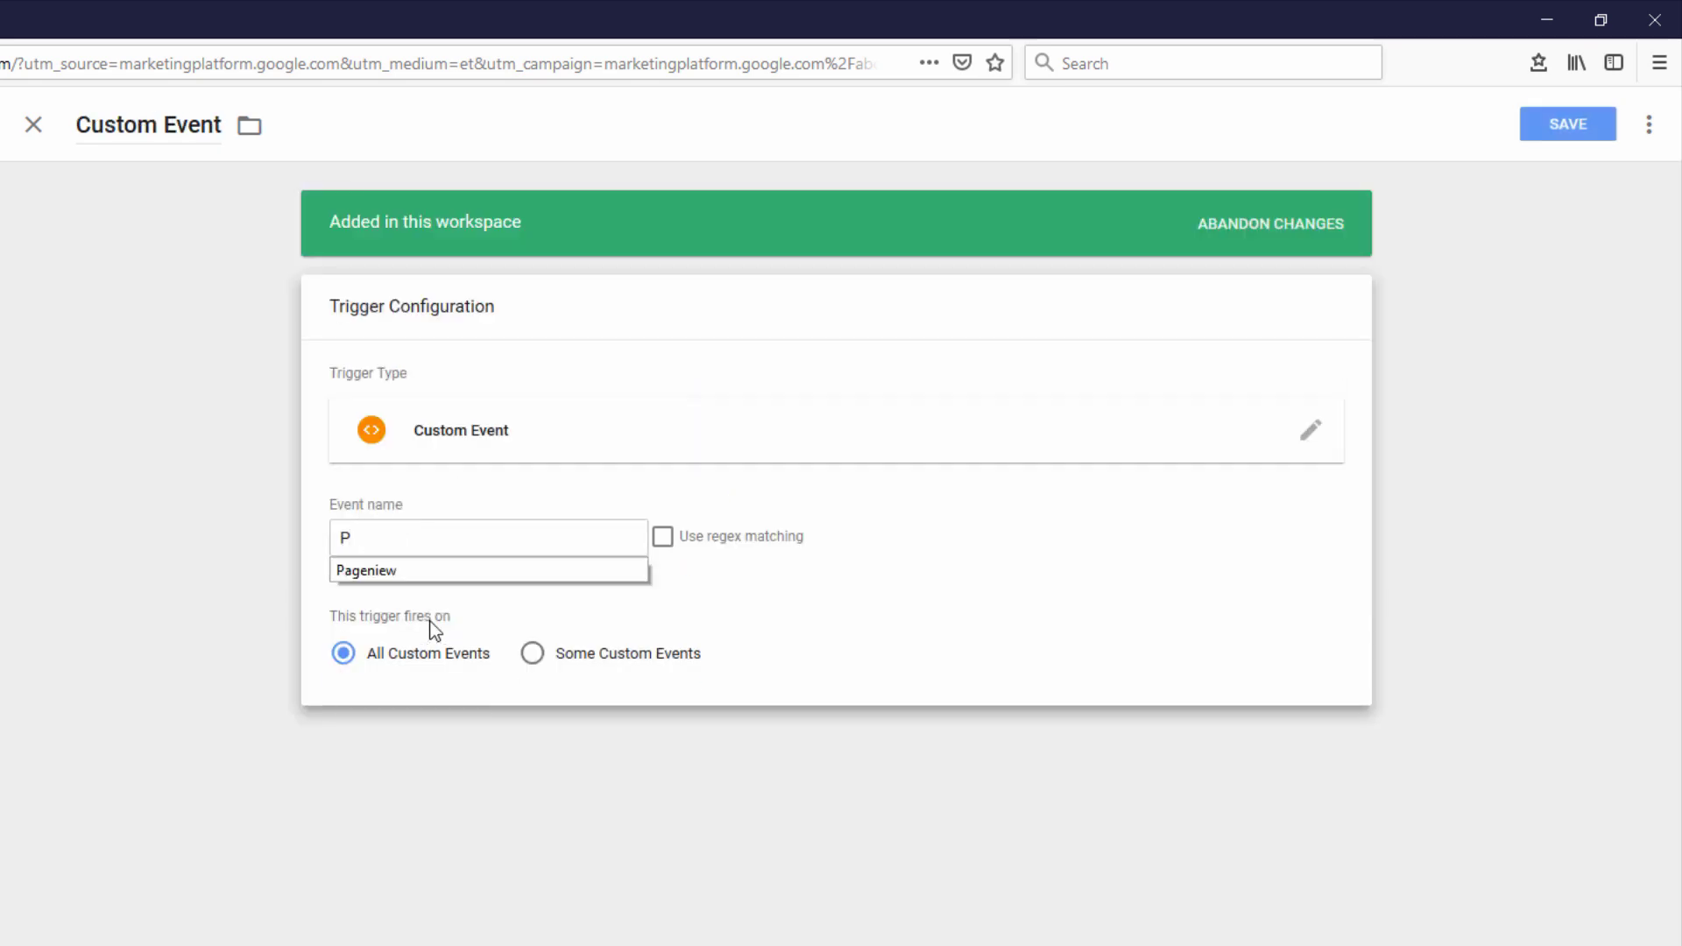
text(ageview)
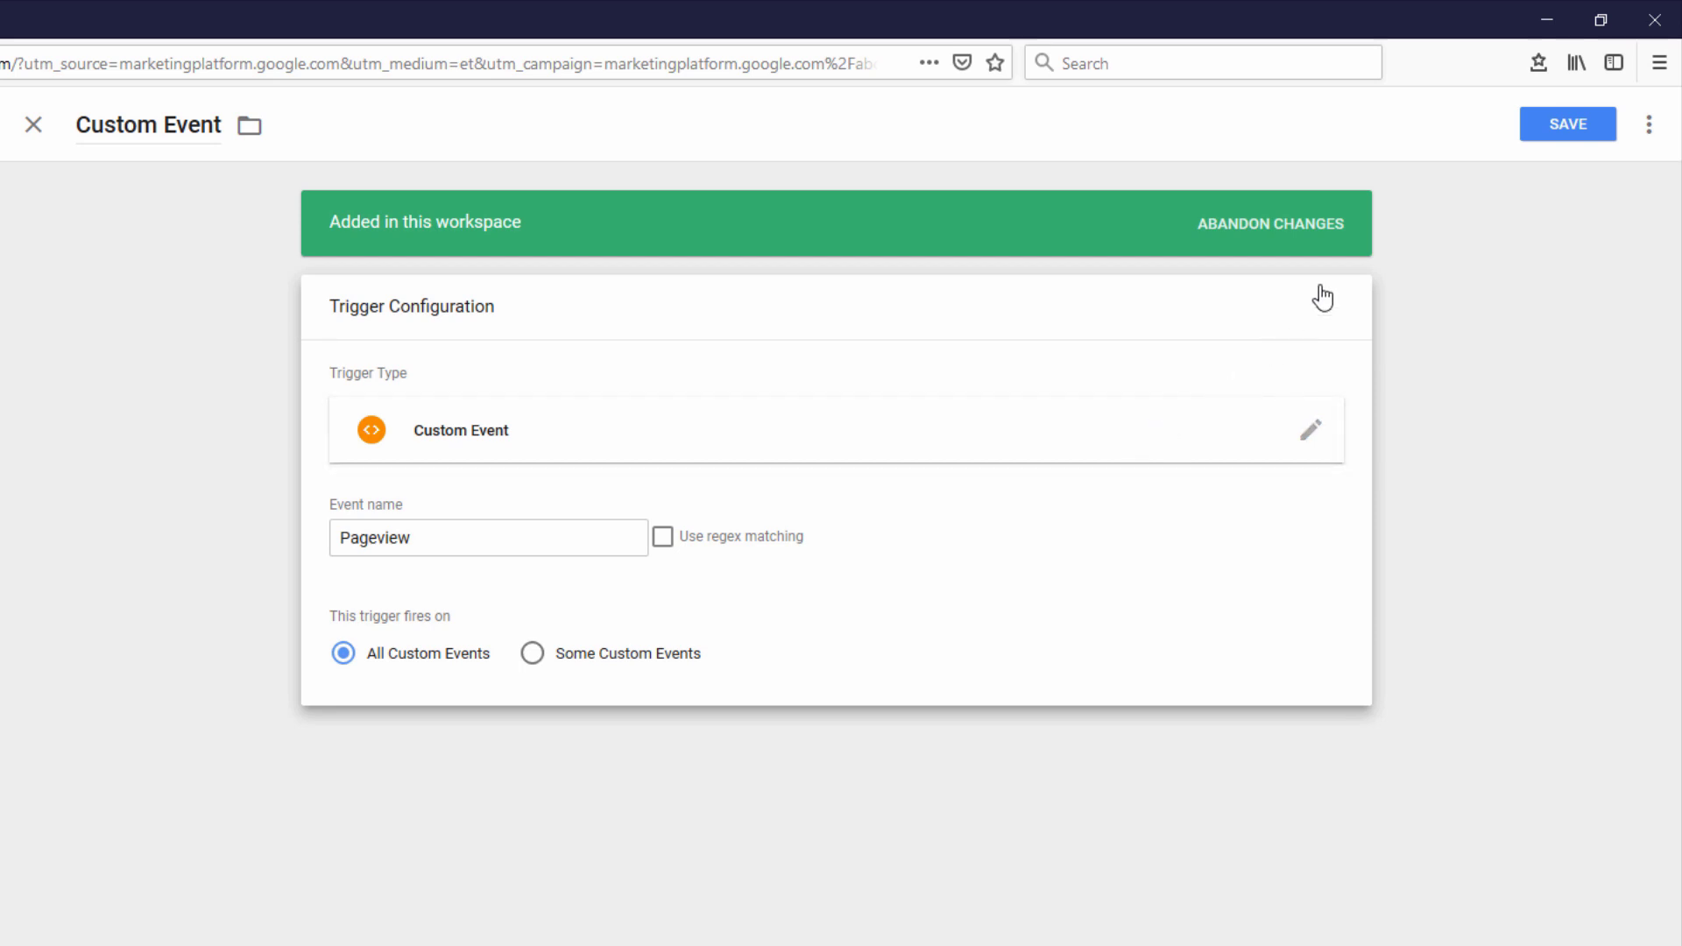
click(1552, 133)
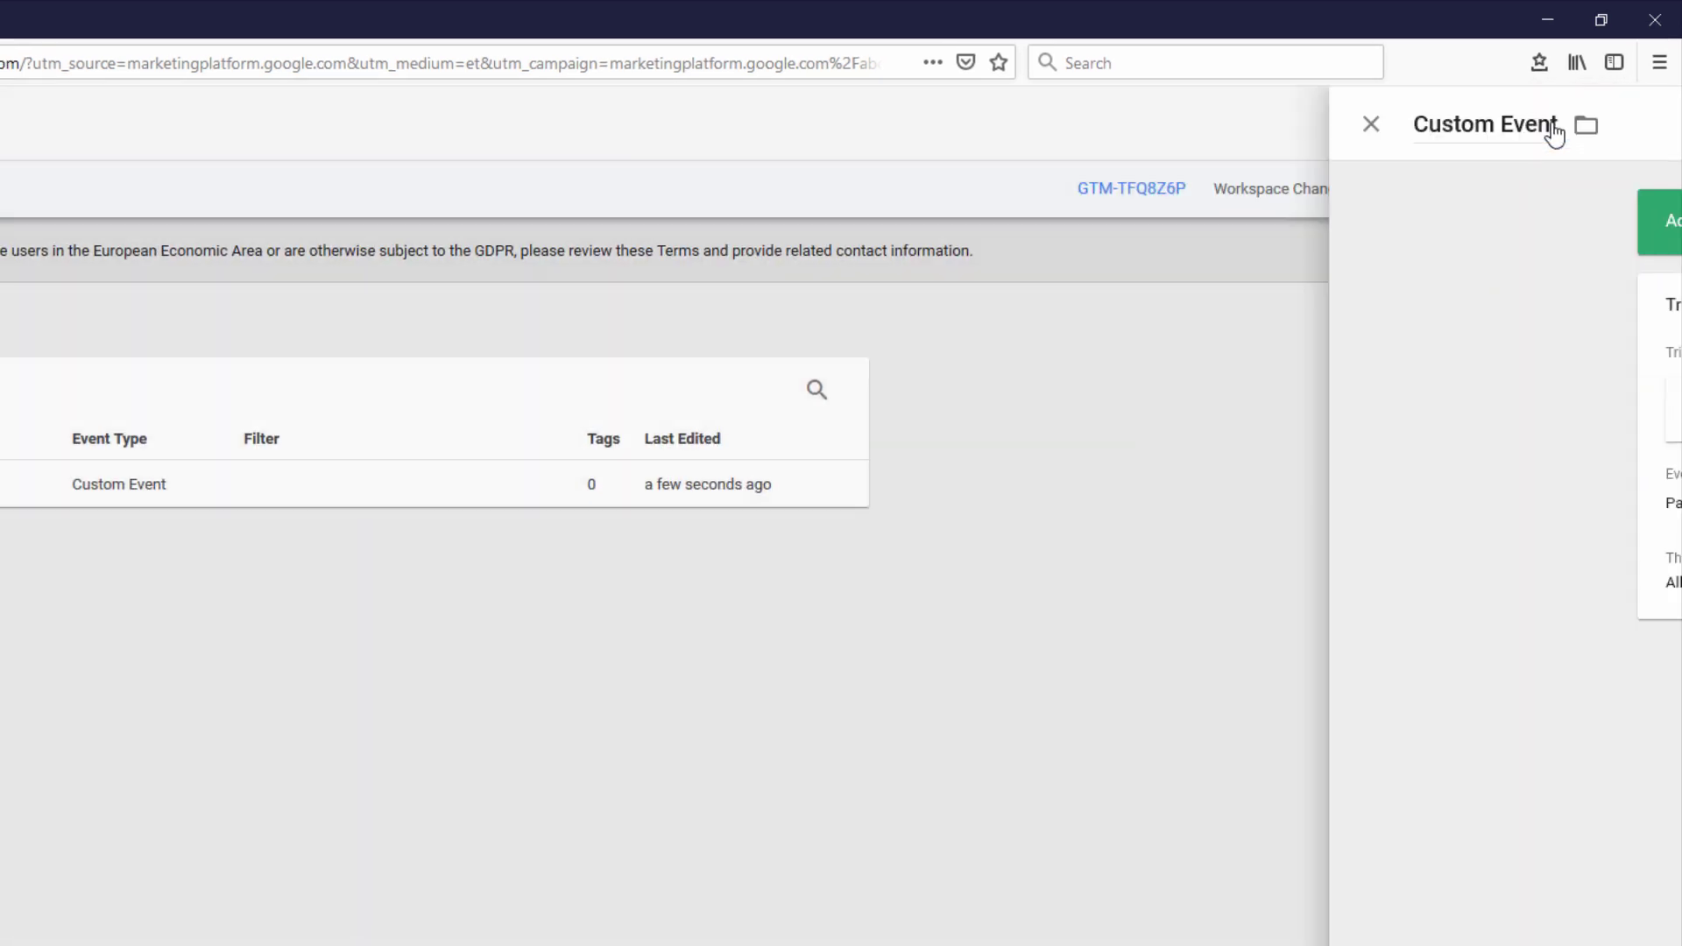
Step: Rename the Pageview trigger to 'Wix Pageviews' and save it
click(133, 403)
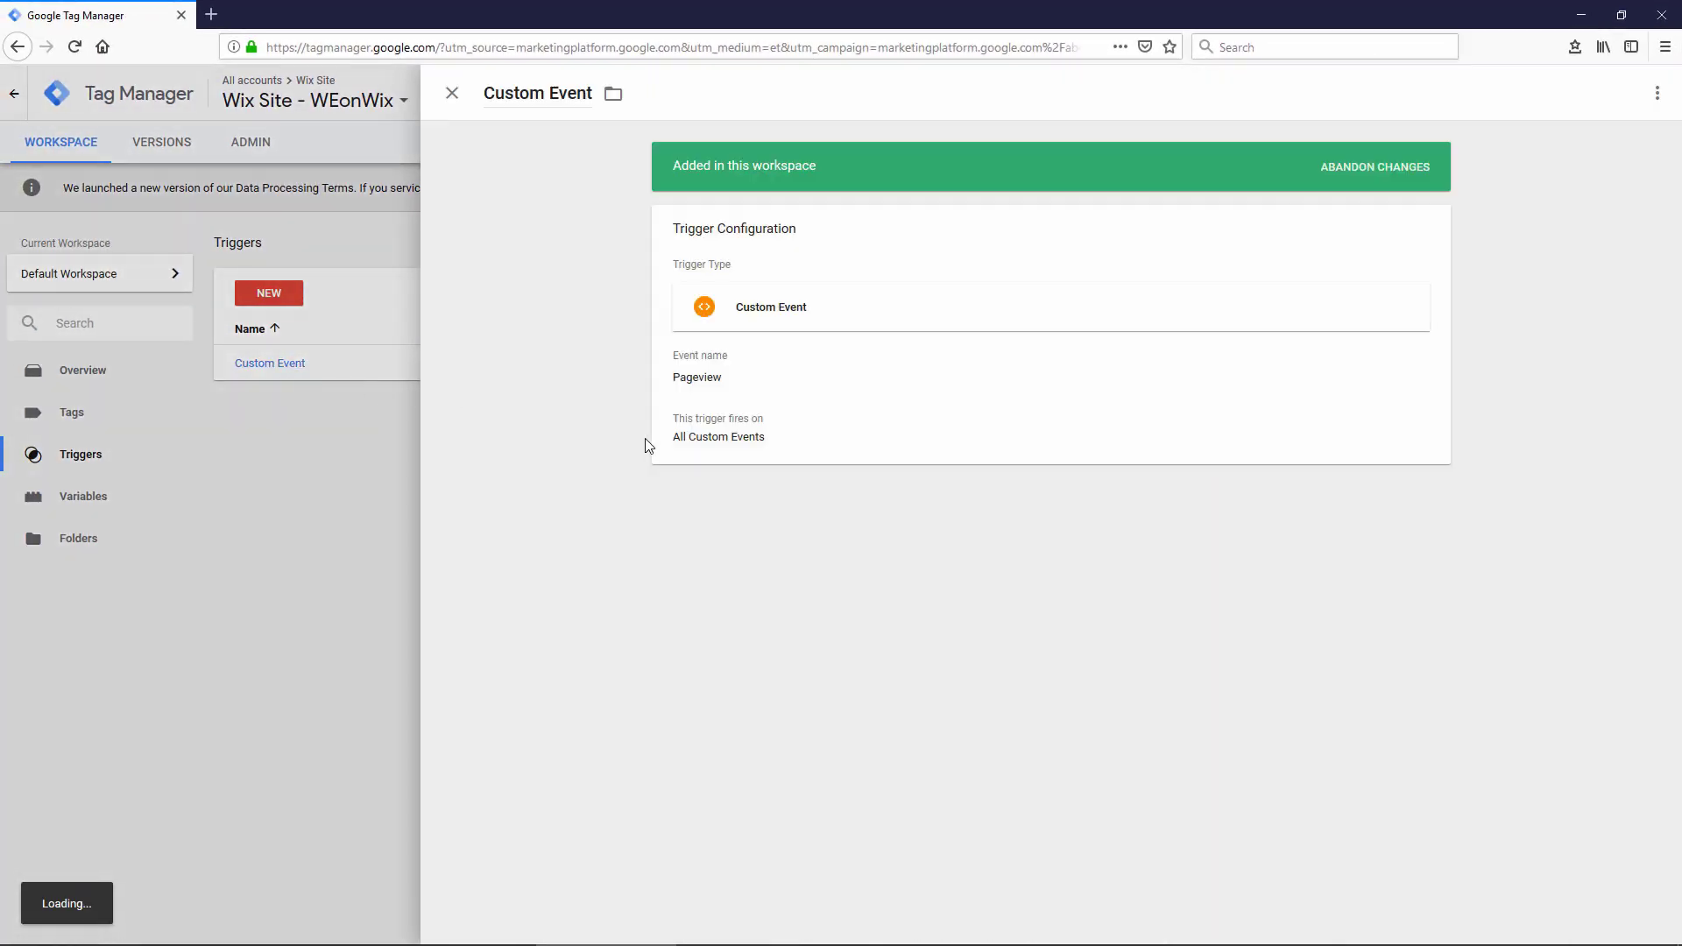
triple_click(561, 94)
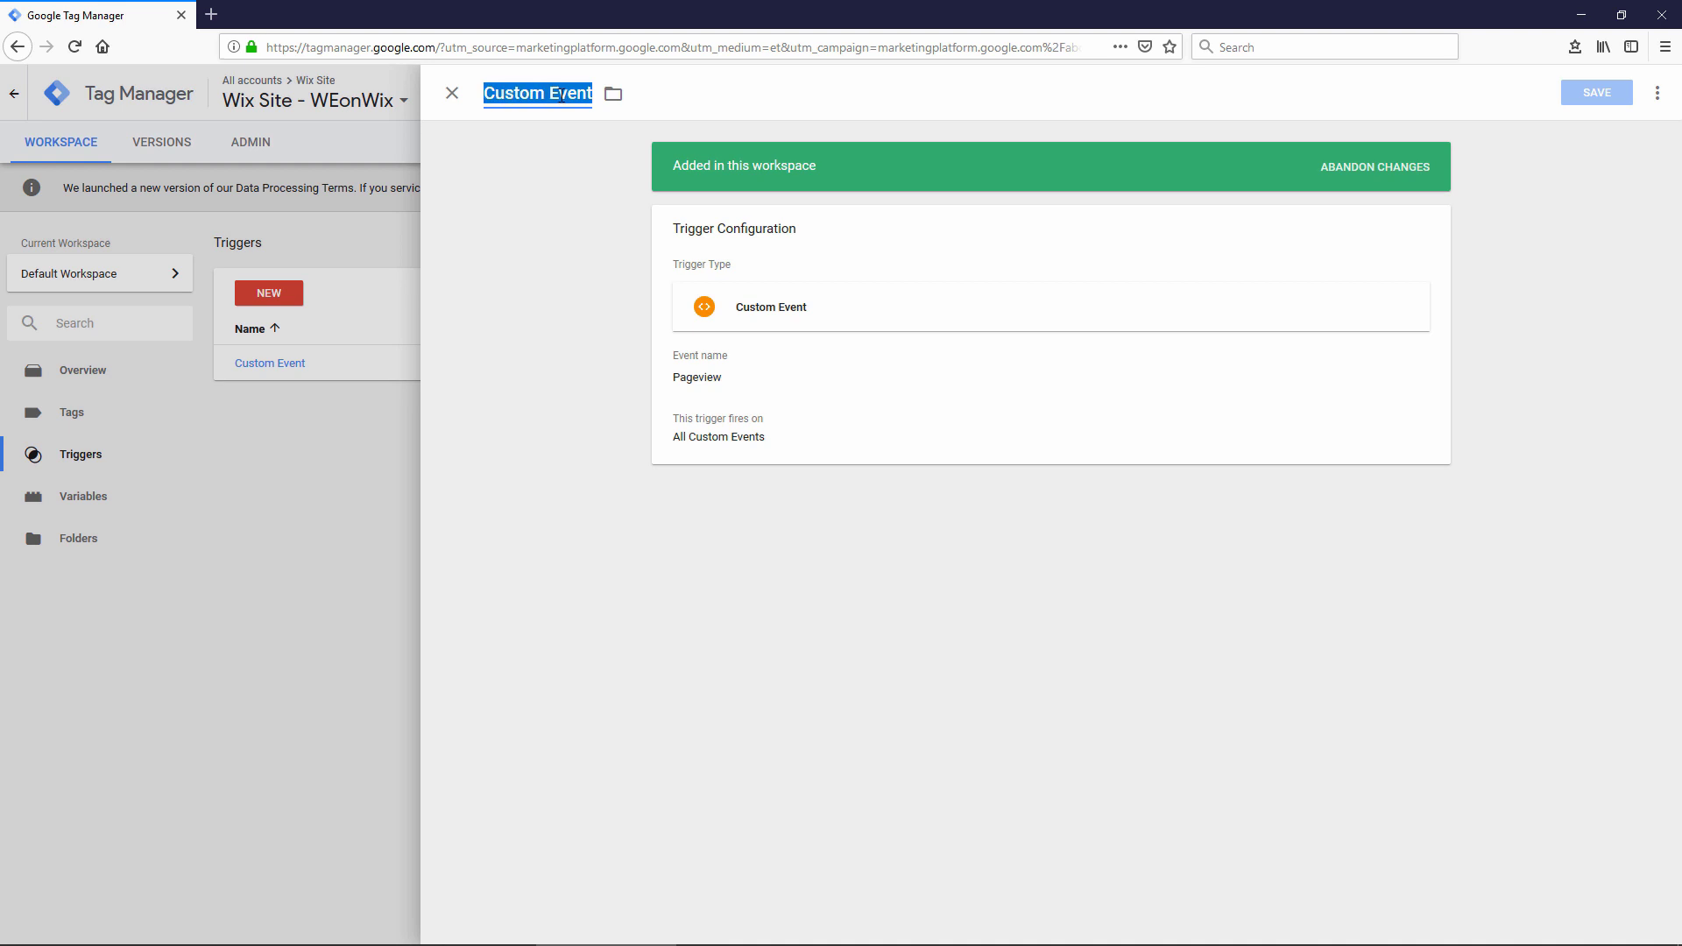
text(Wix Pageviews)
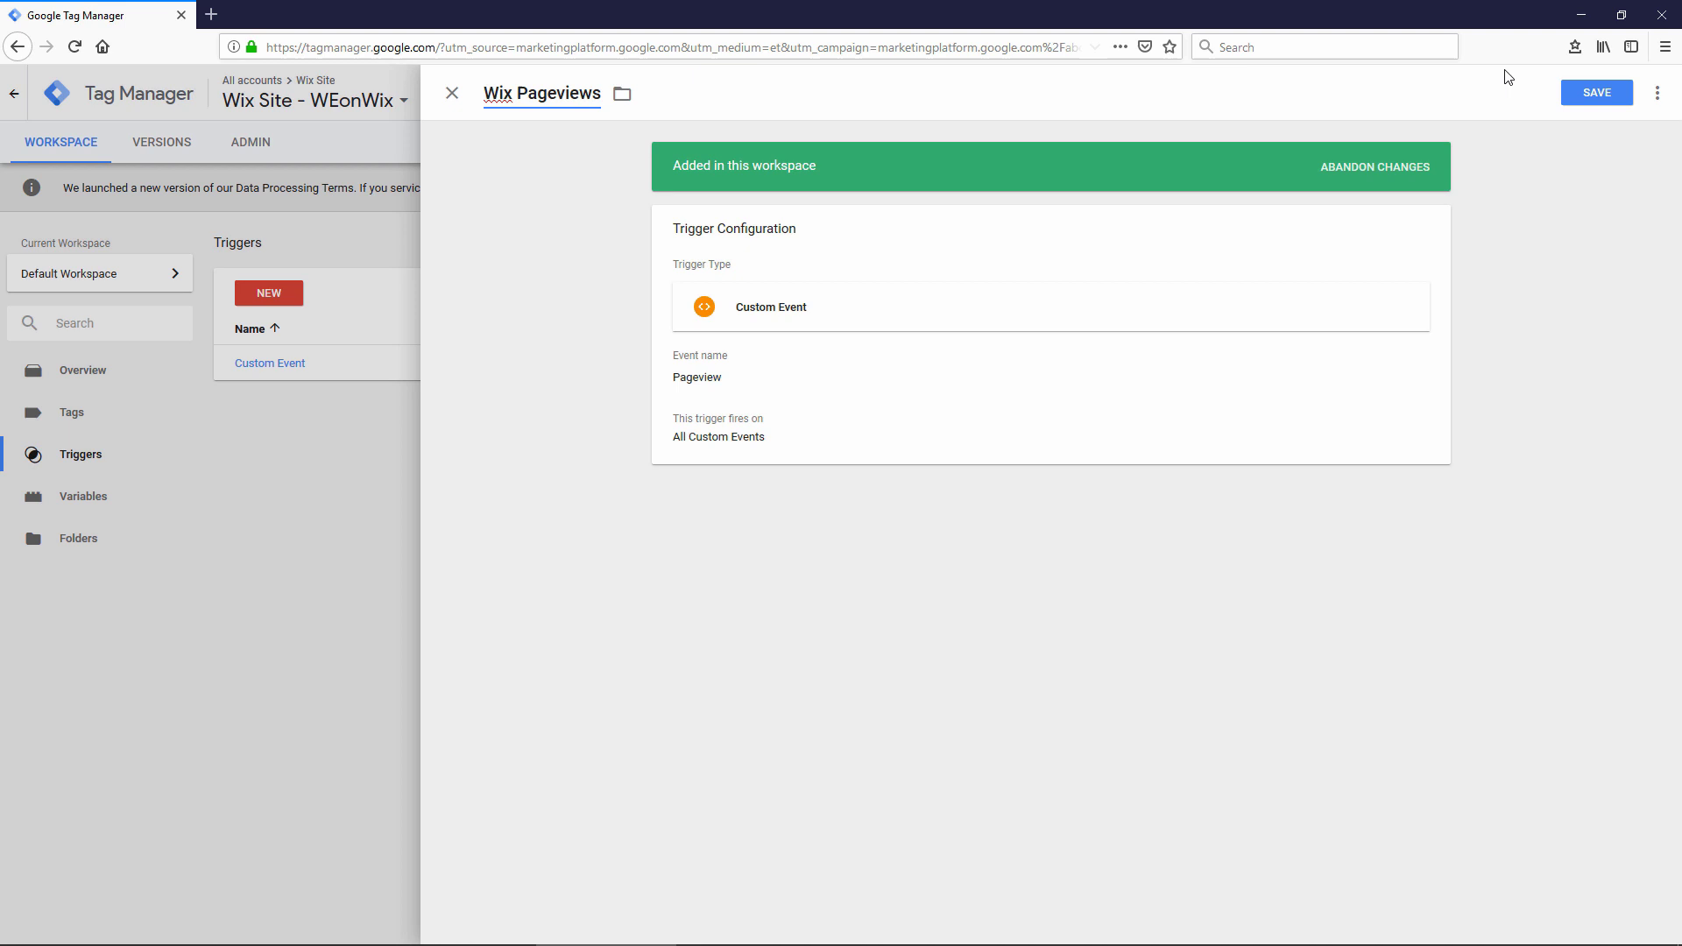
click(1596, 93)
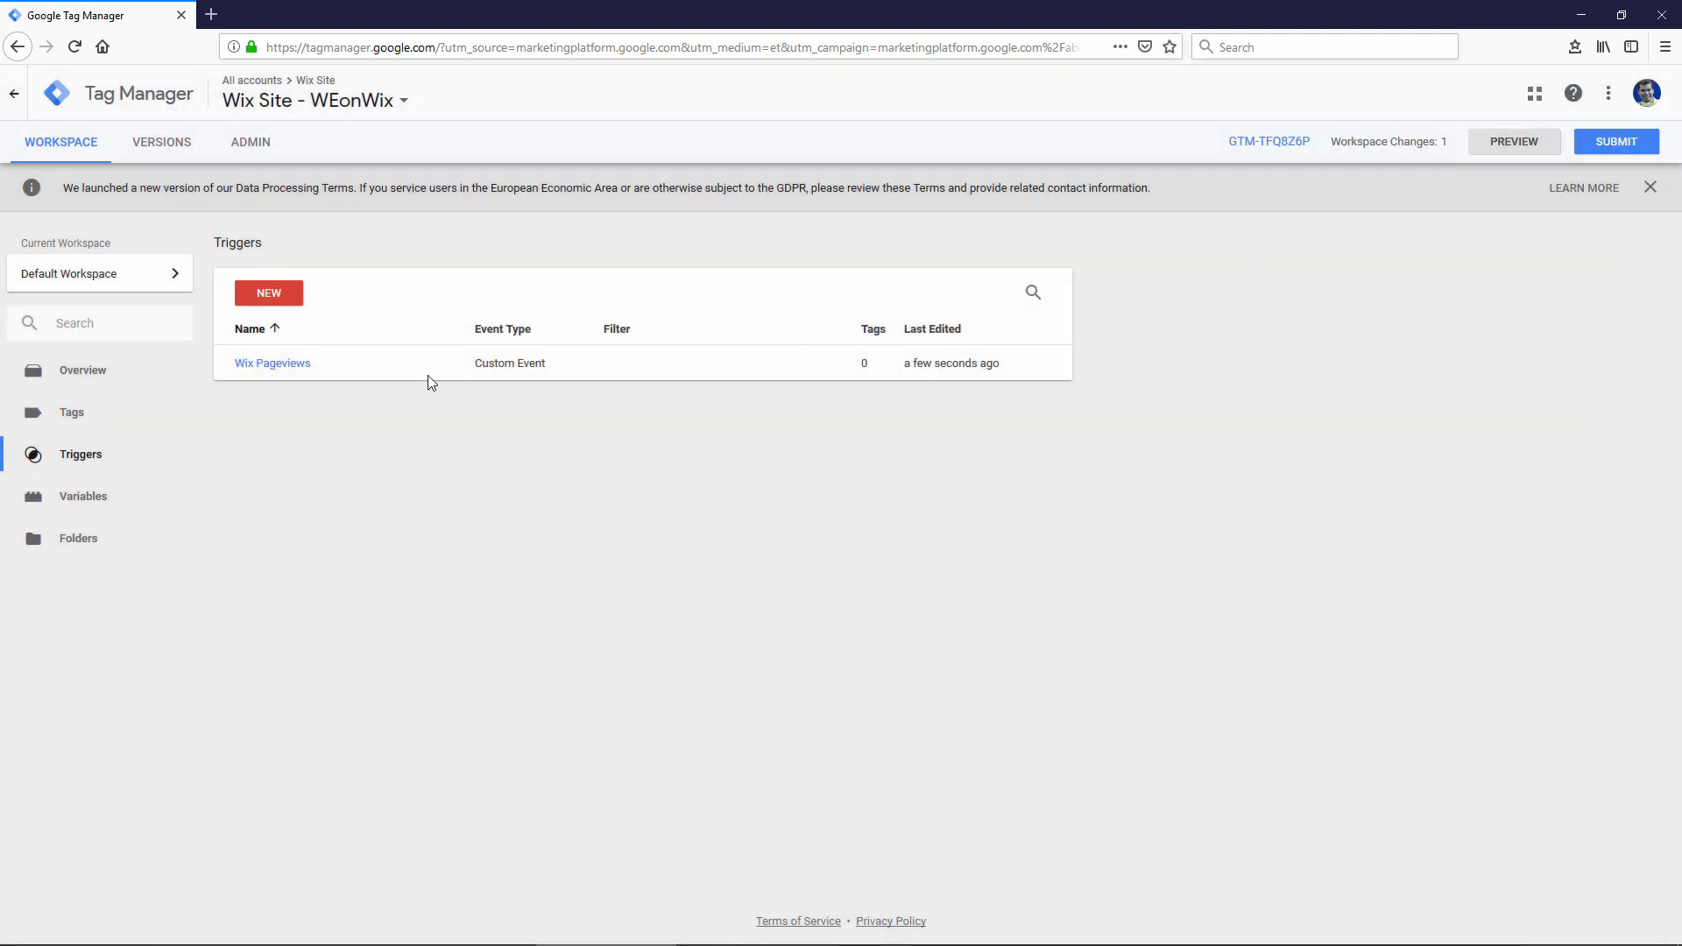
Step: Create a new user-defined Data Layer Variable reading the url key
click(96, 498)
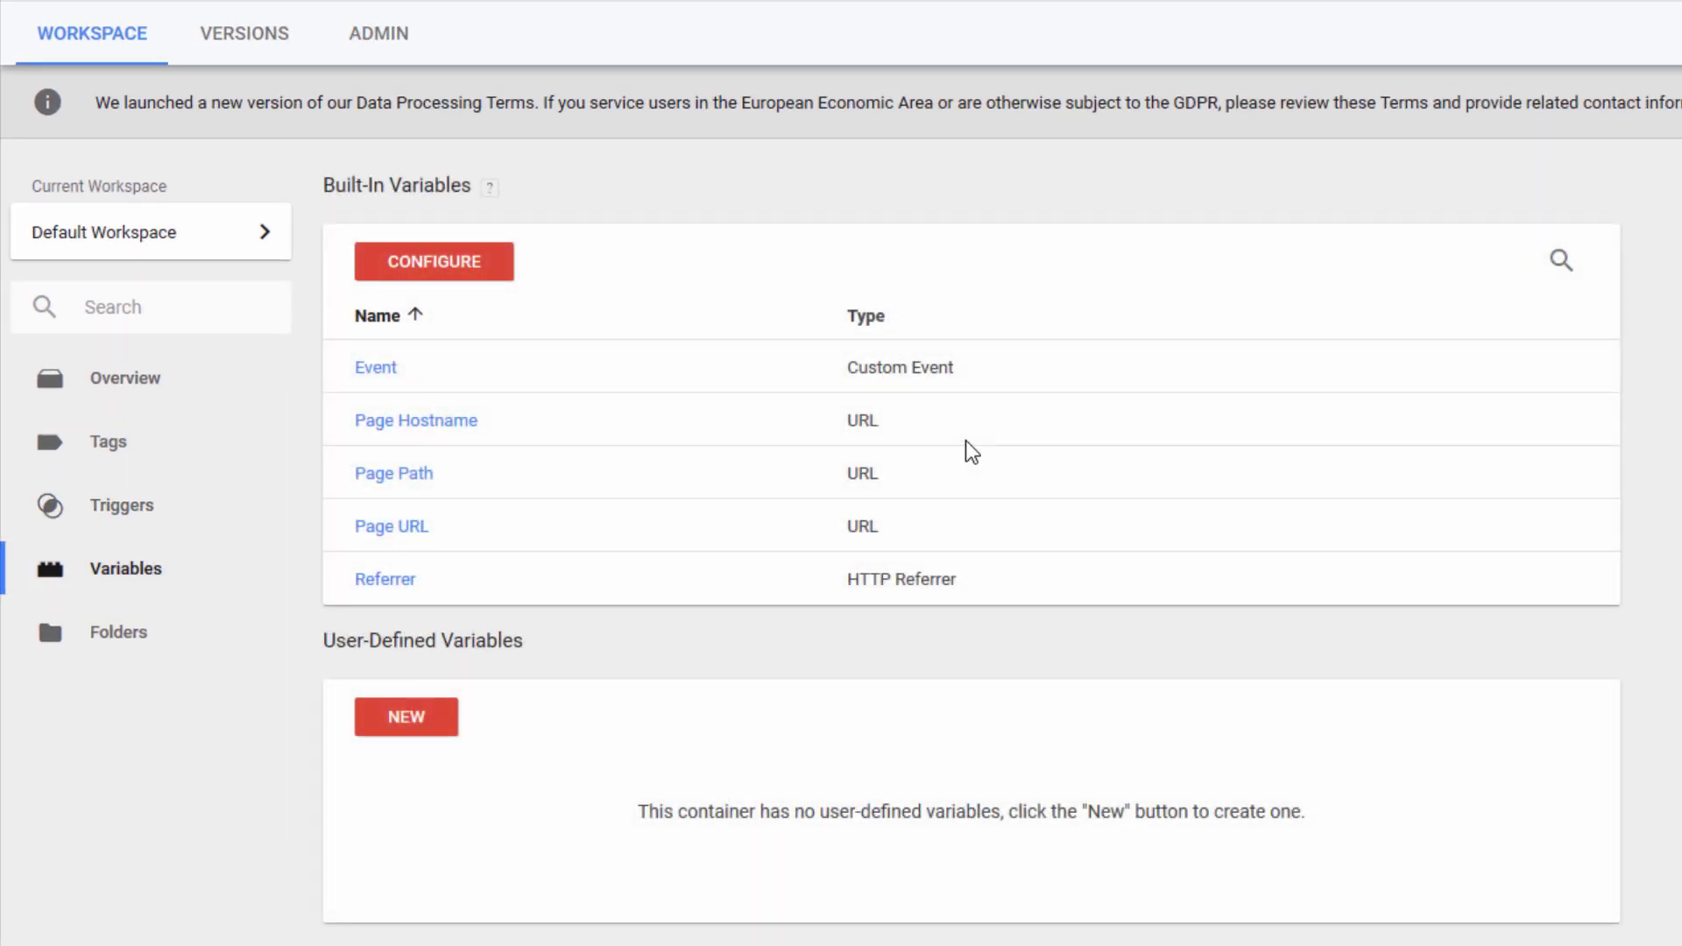
click(429, 725)
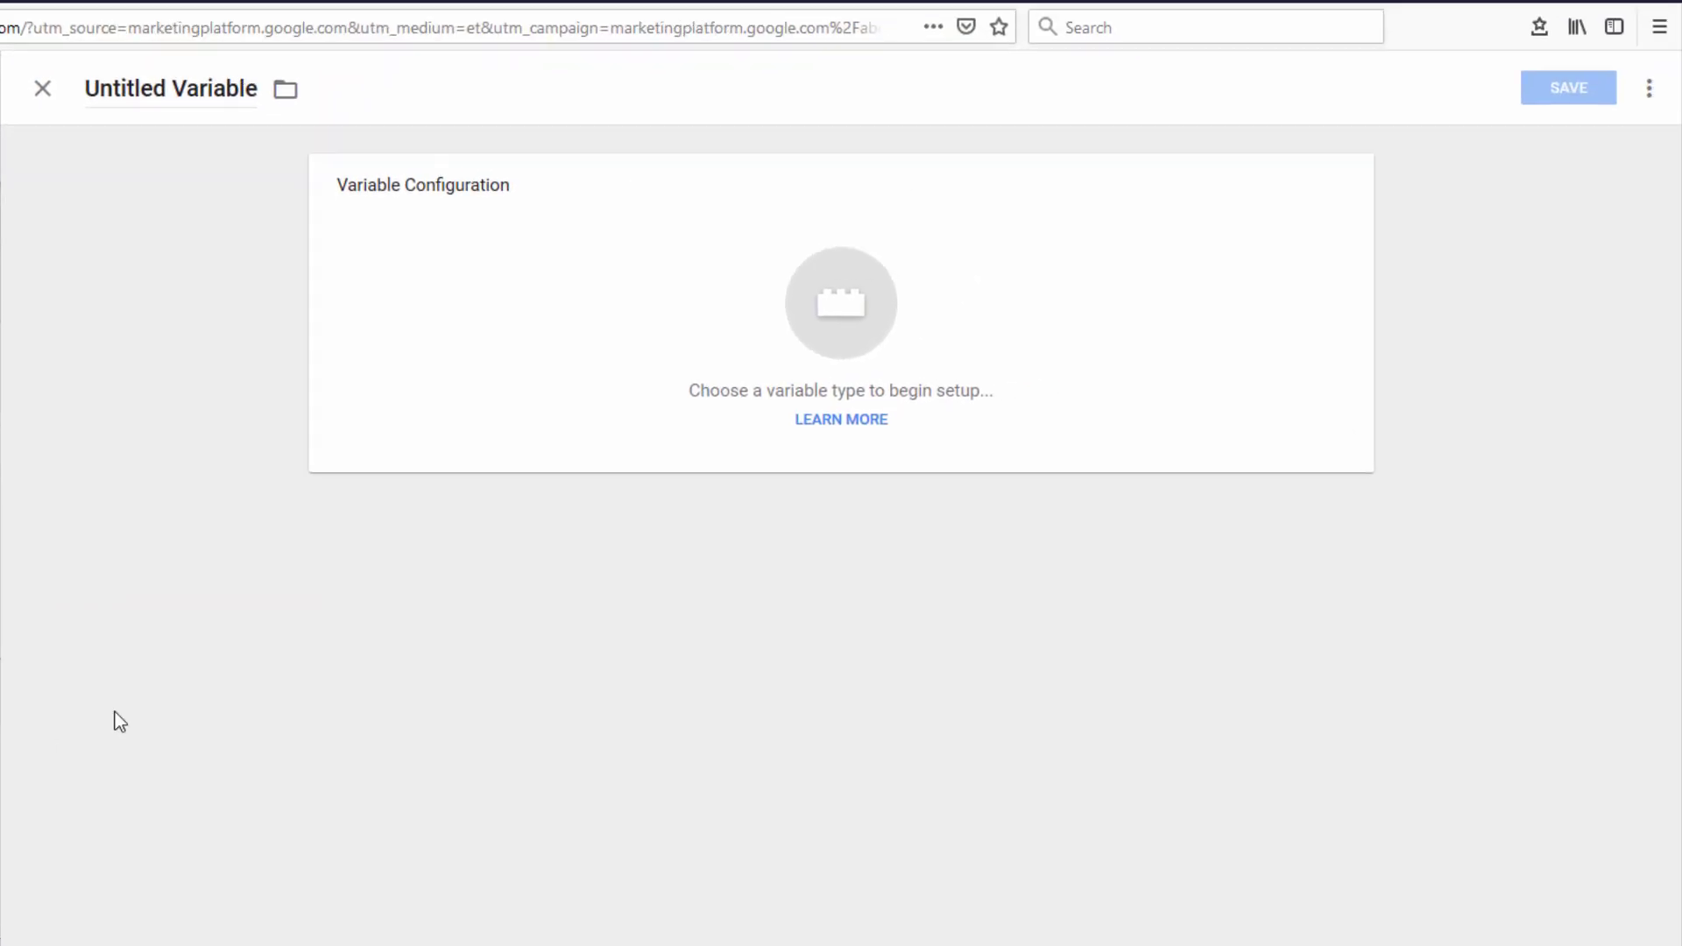
click(811, 365)
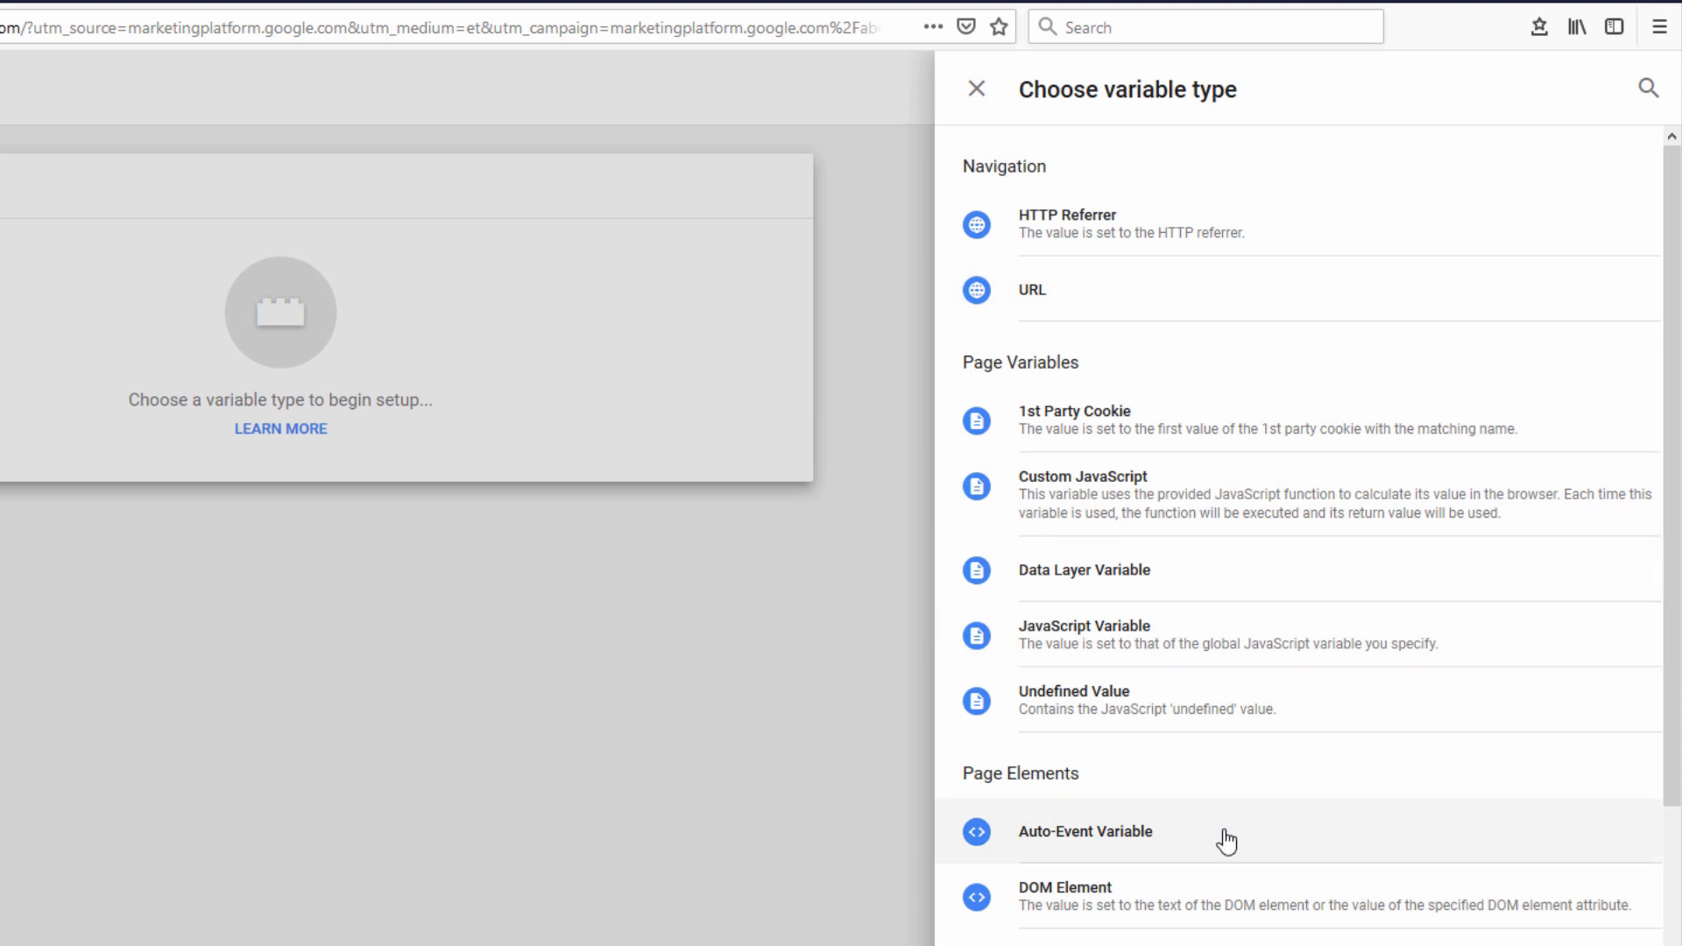
click(1239, 588)
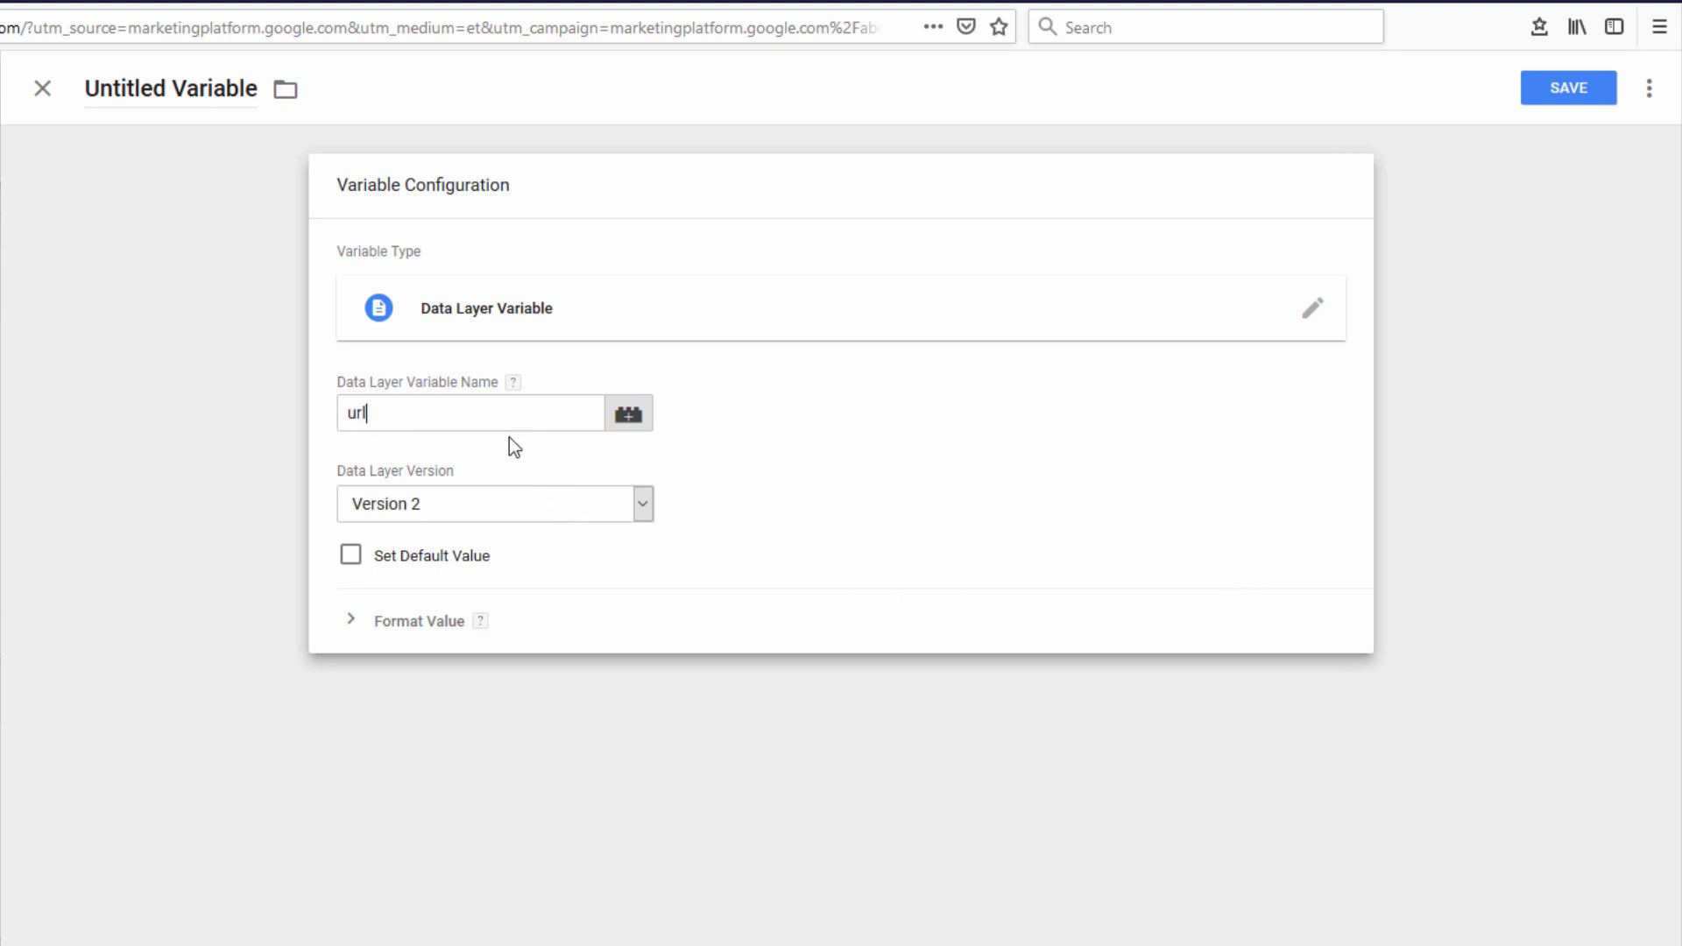
Step: Save the url variable under the name 'Wix var - page url' and return to the variables list
click(1567, 109)
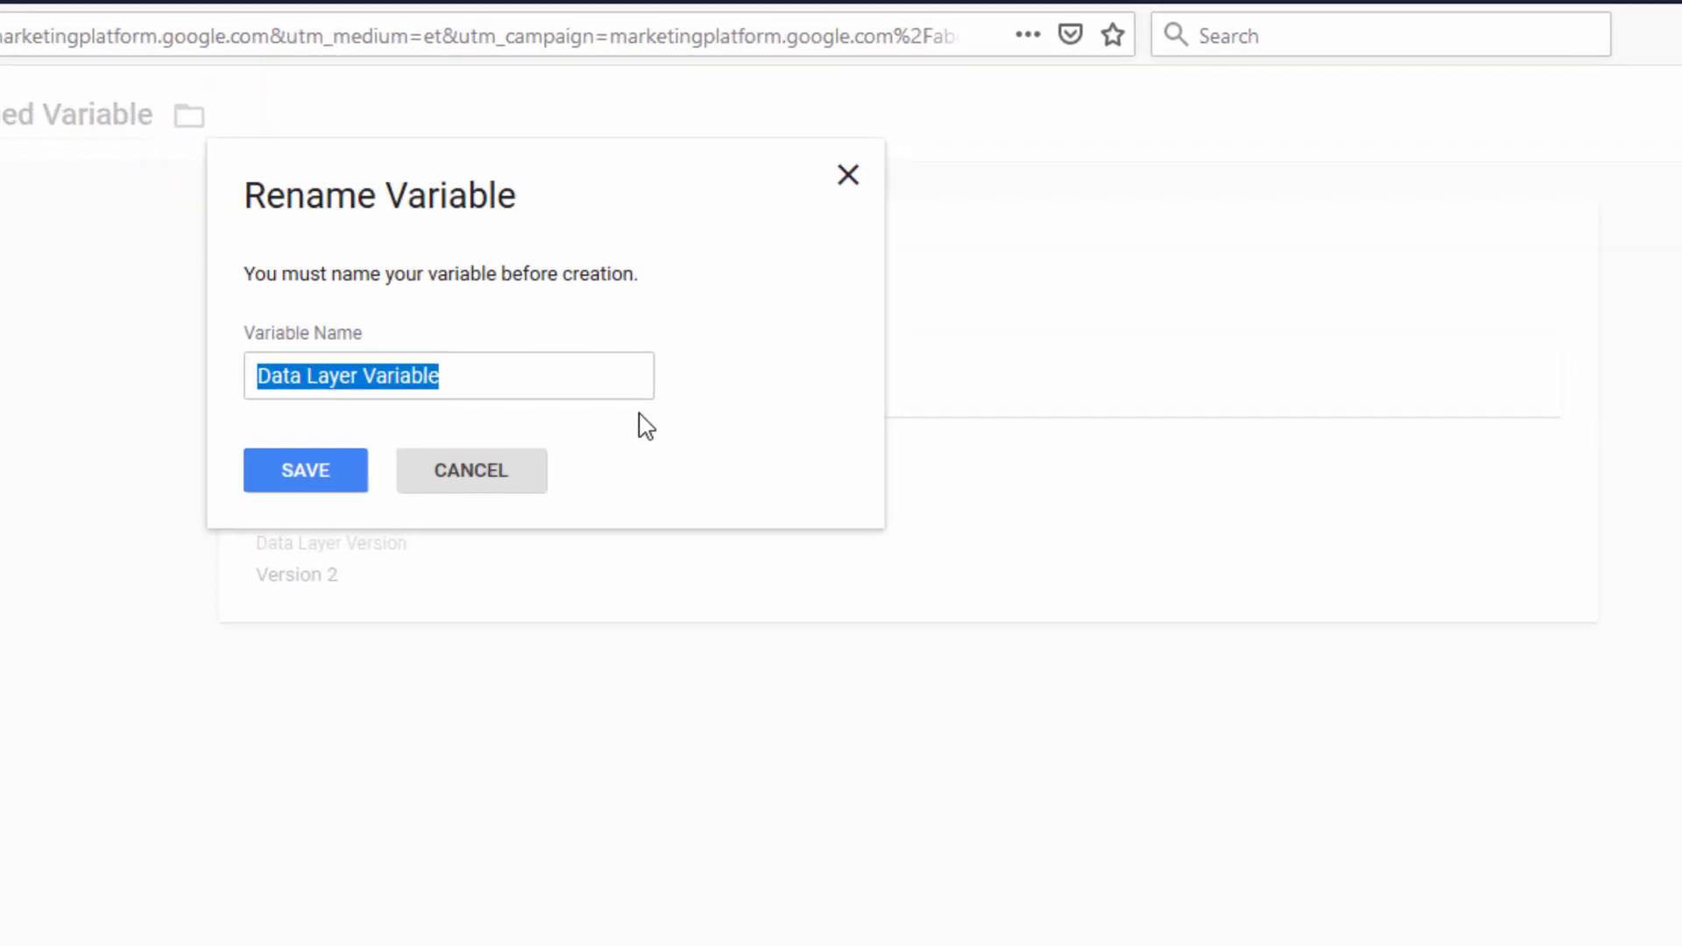
drag(490, 309, 342, 300)
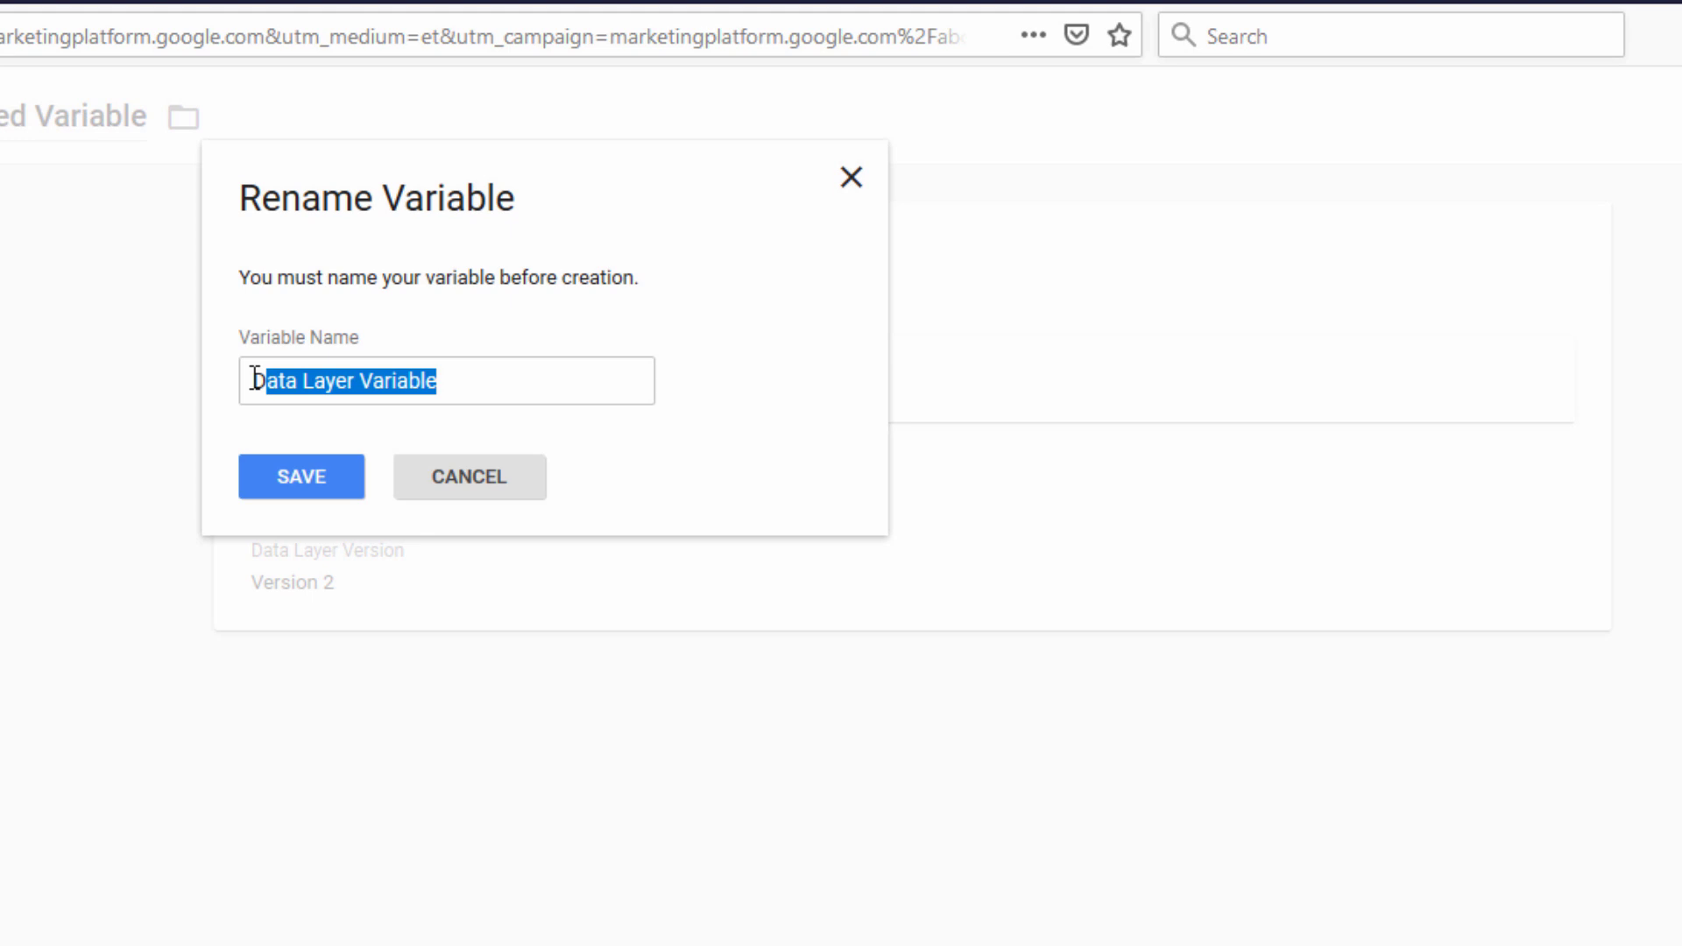
triple_click(257, 378)
text(Wix var - page url)
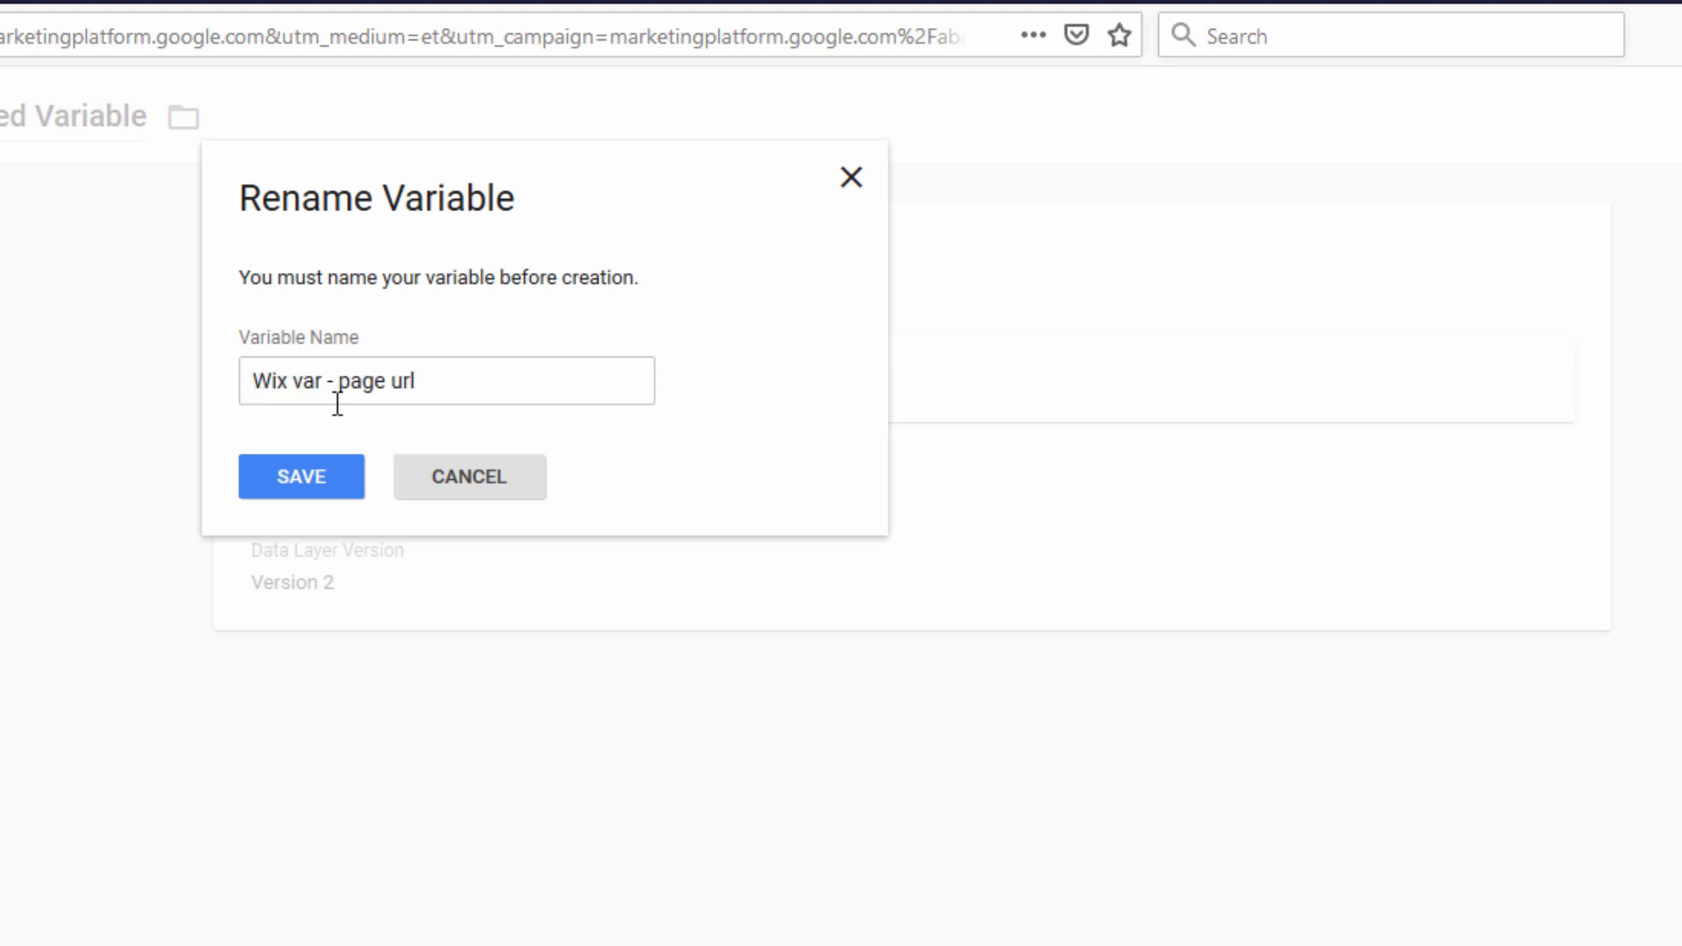
key(ctrl+a)
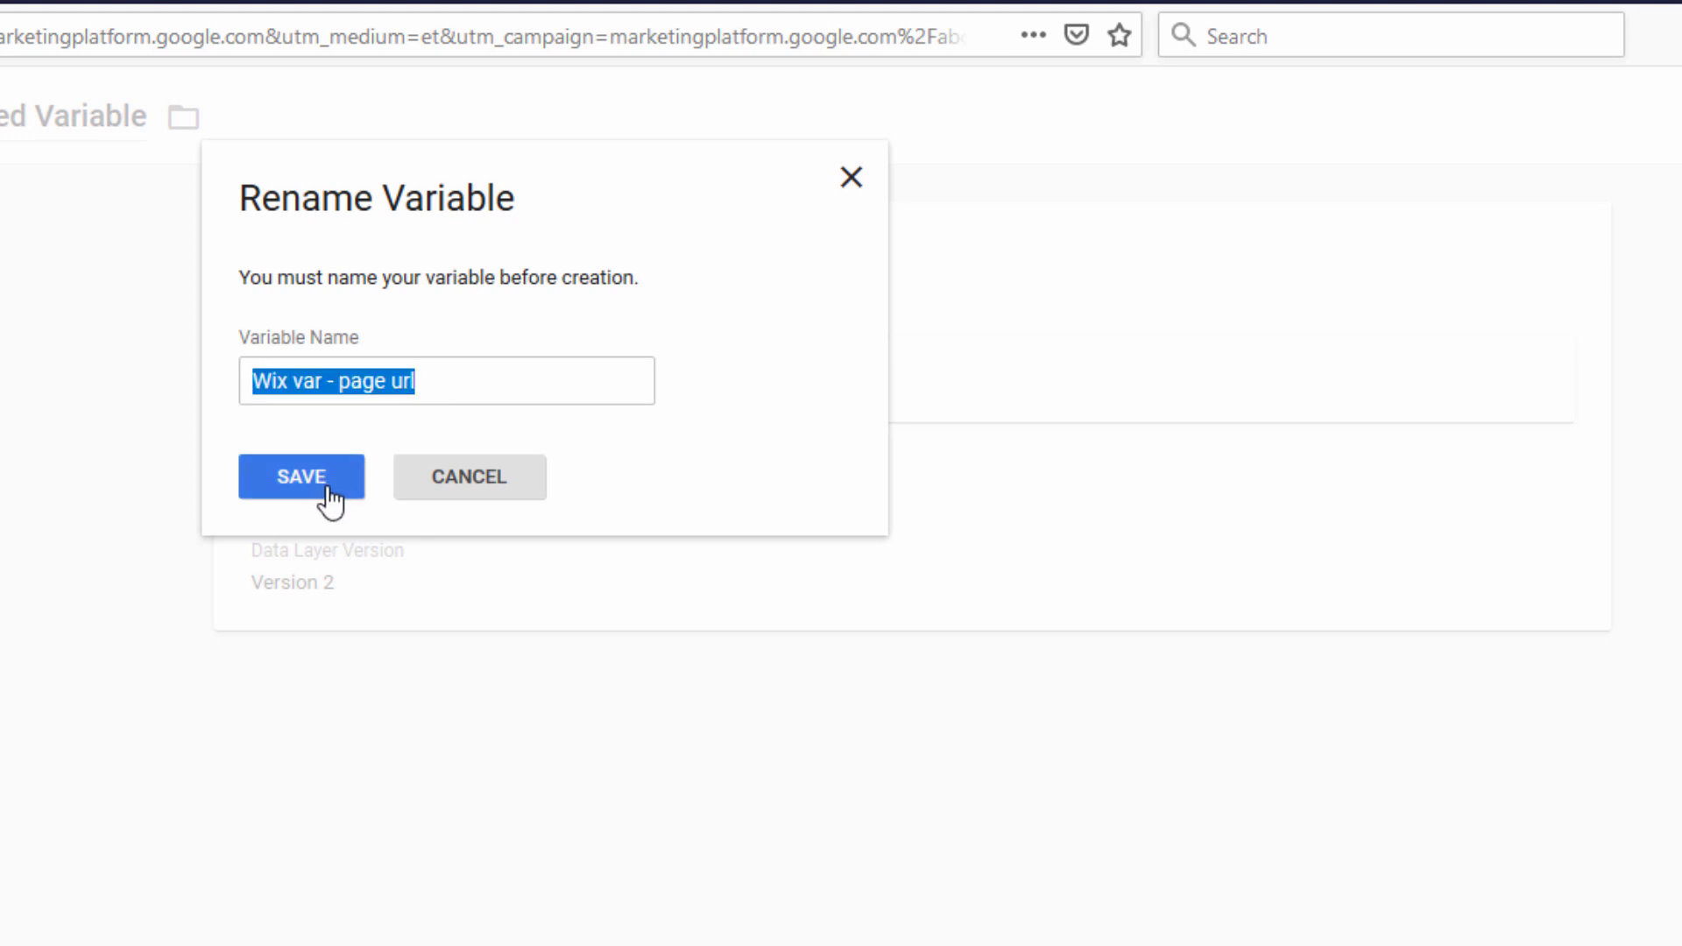
click(302, 477)
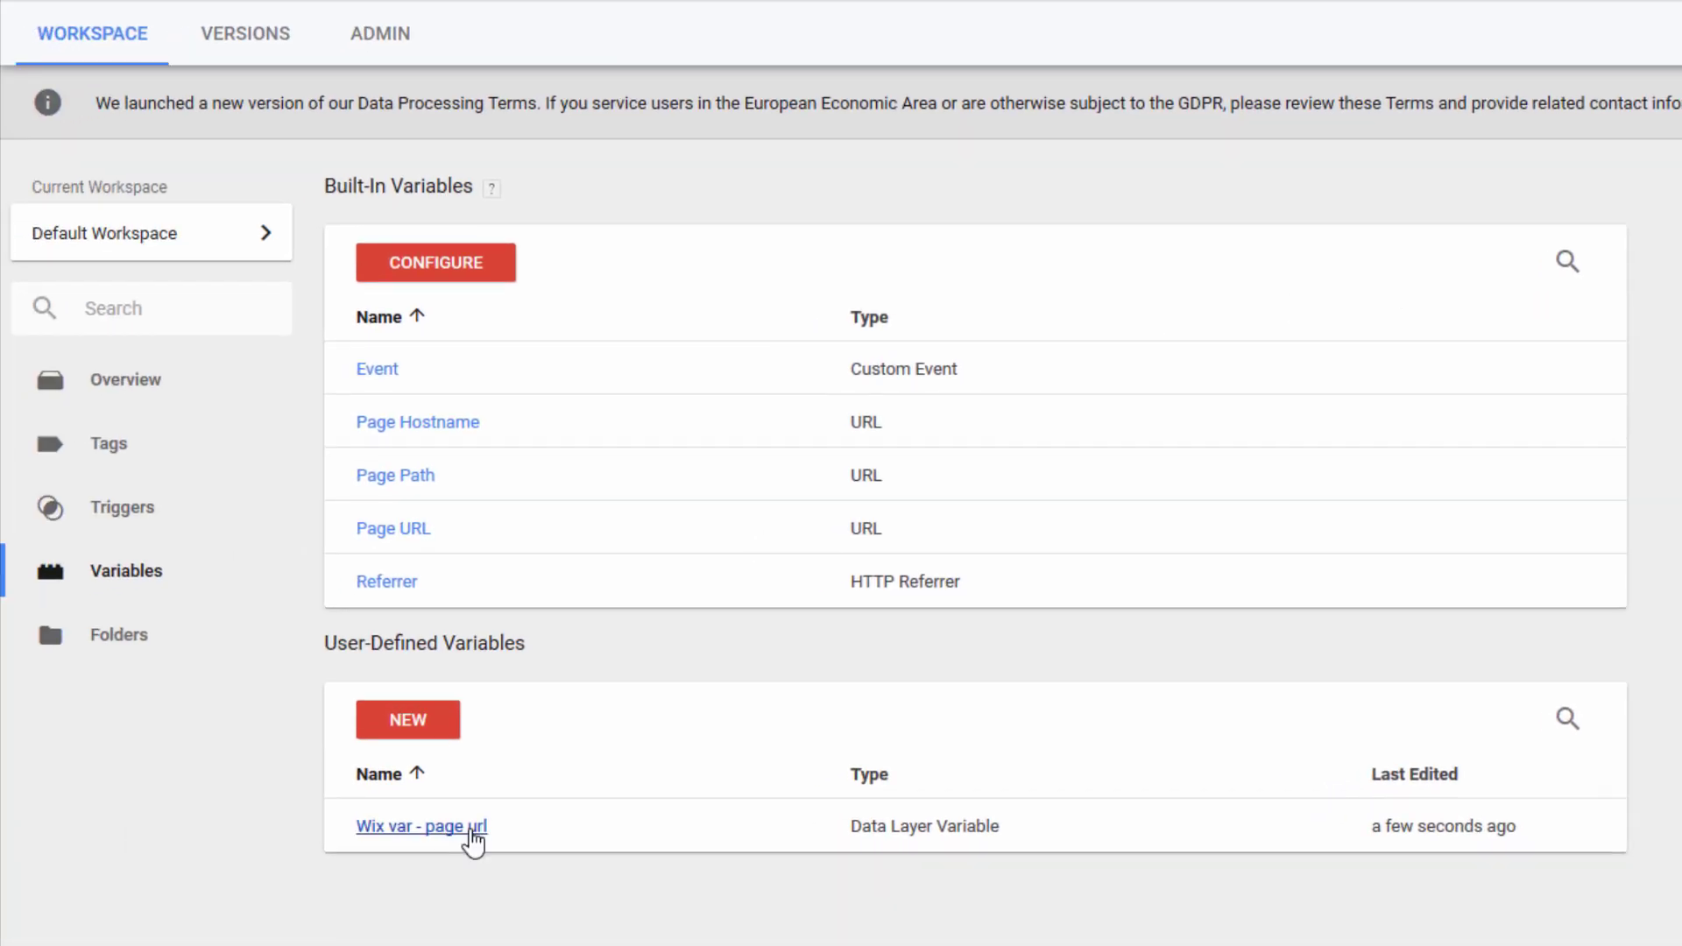
click(473, 828)
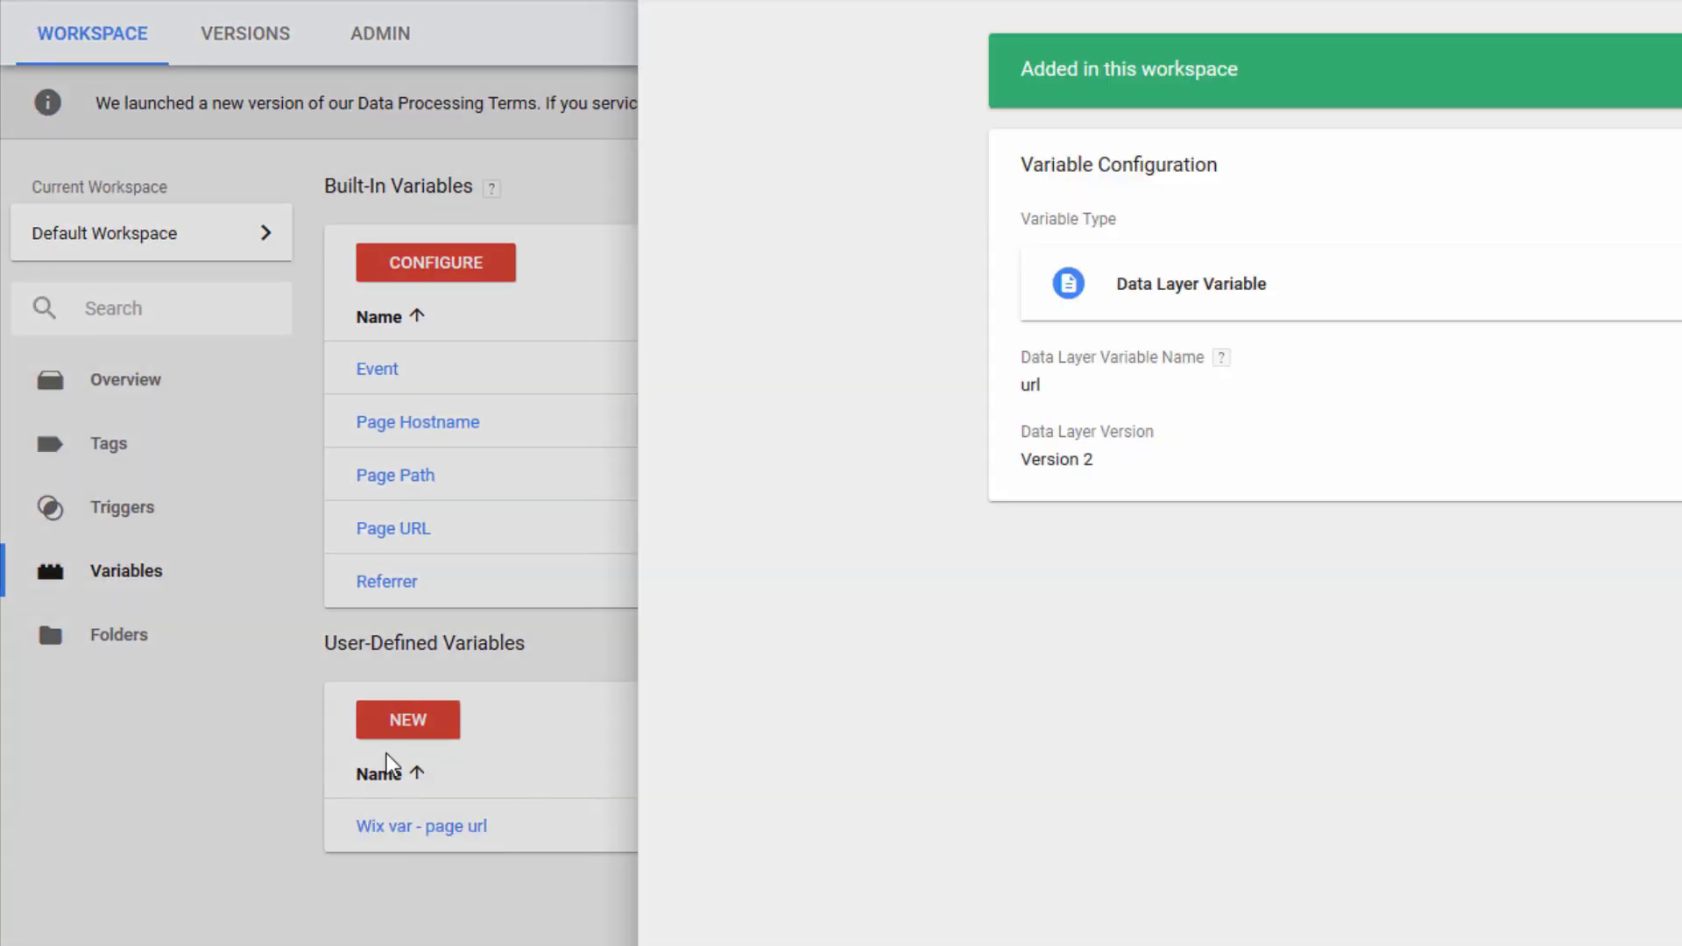
click(749, 39)
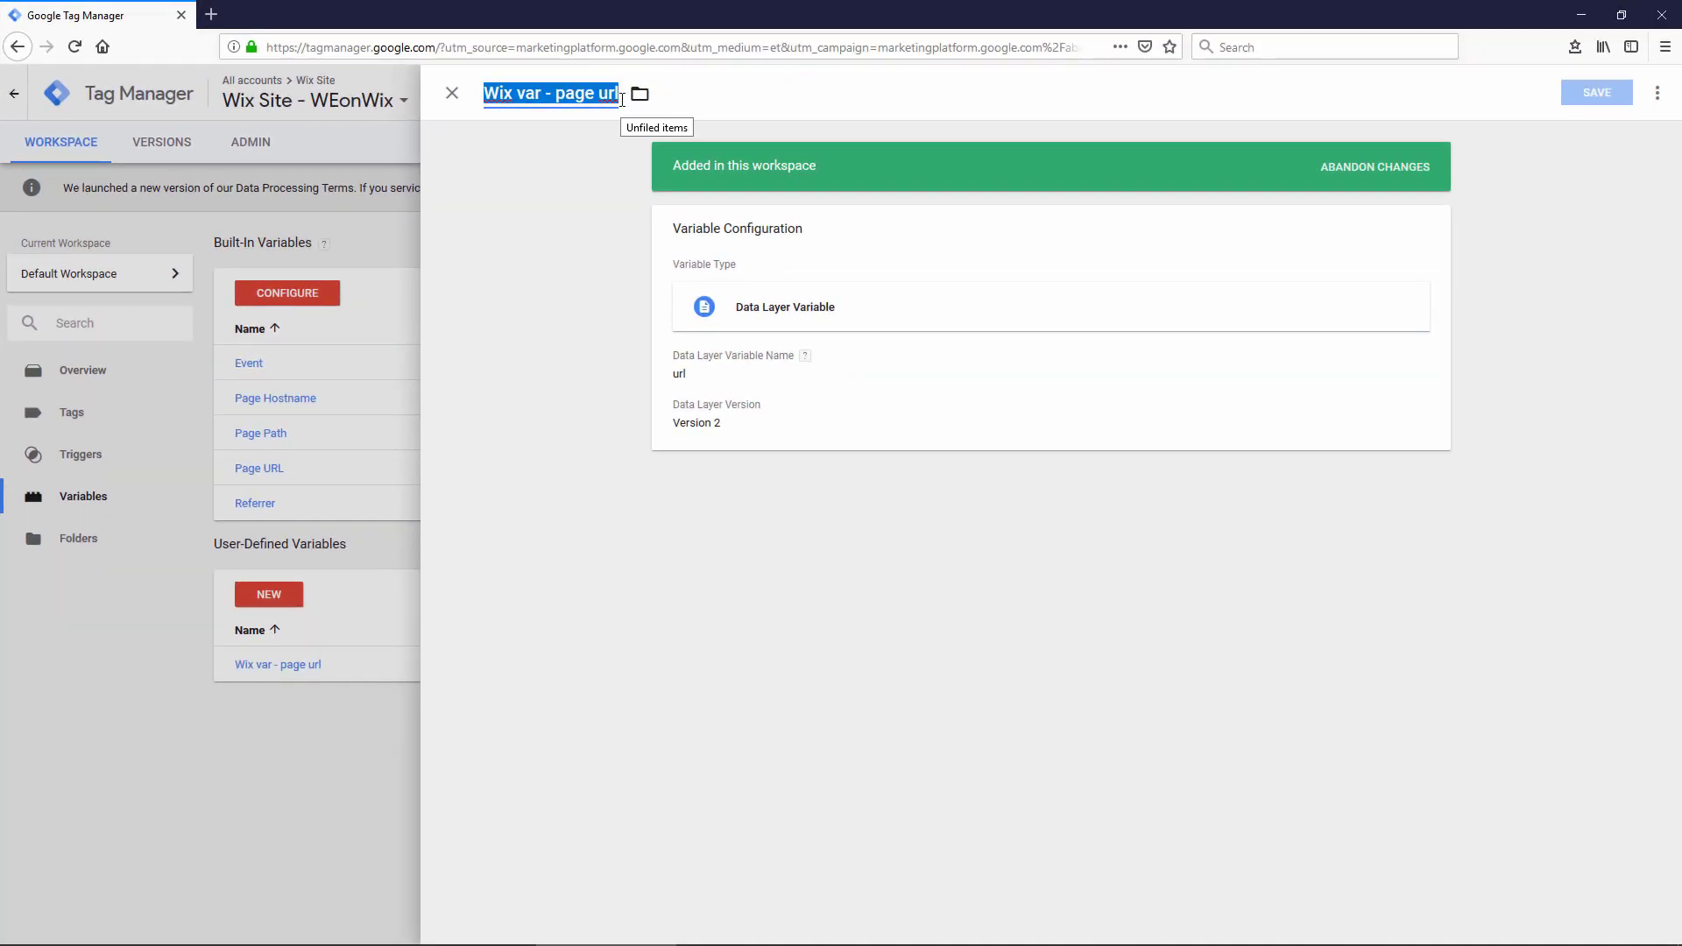
click(452, 93)
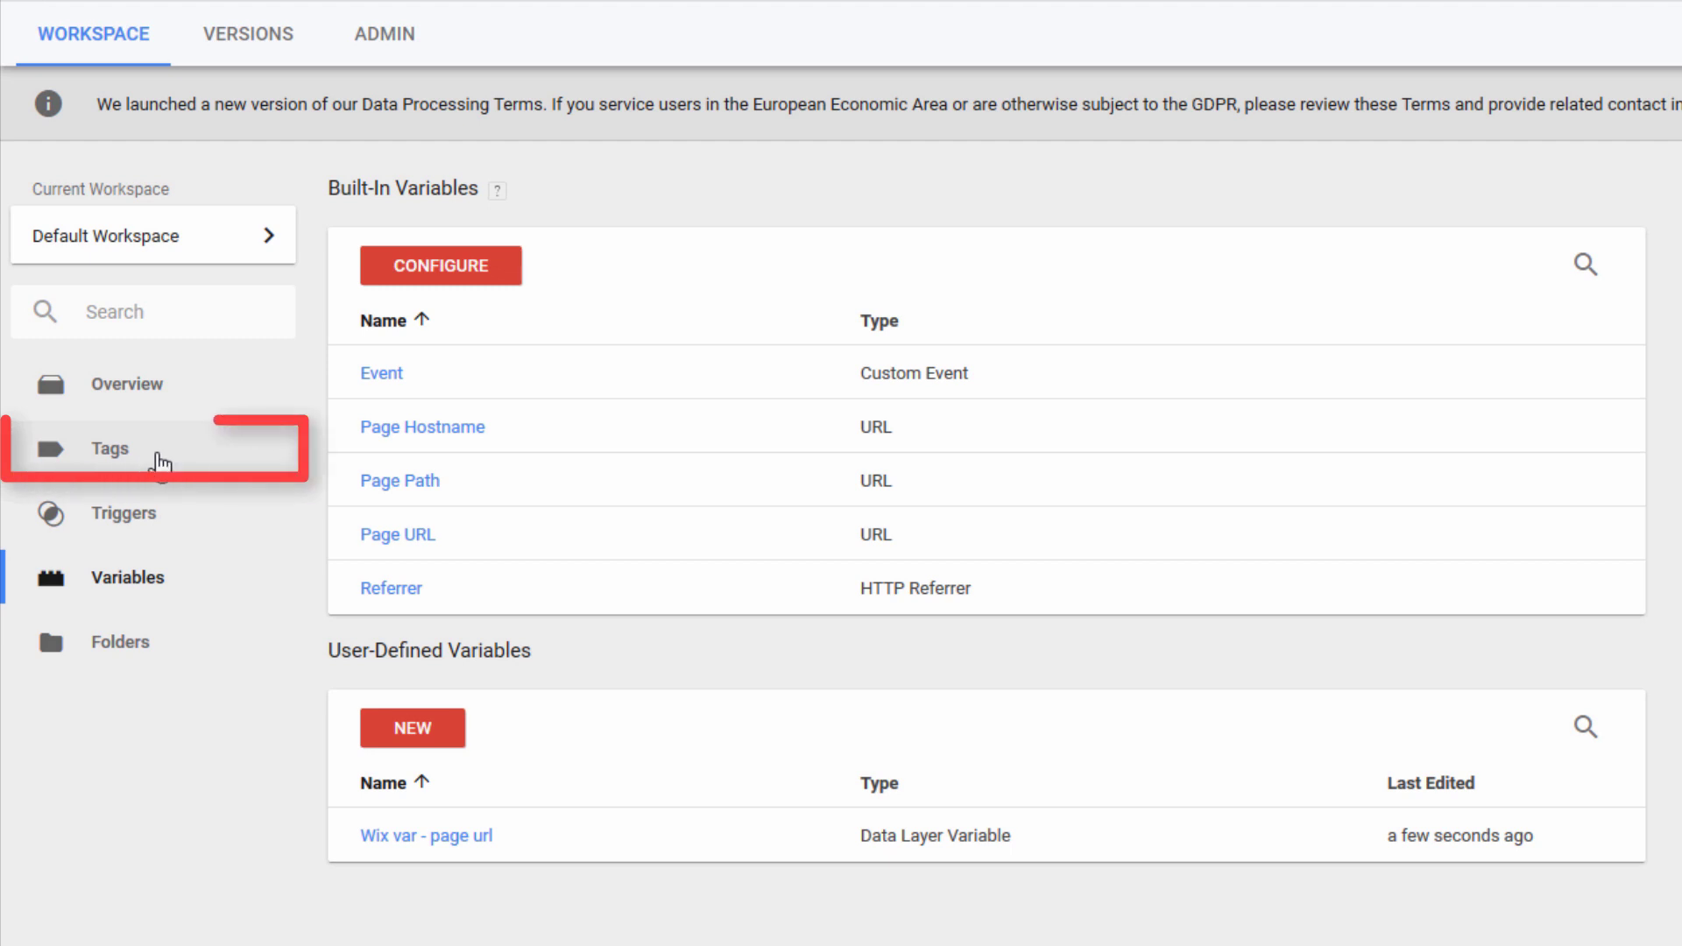
Step: Create a new Google Analytics - Universal Analytics tag with overriding settings enabled
click(160, 461)
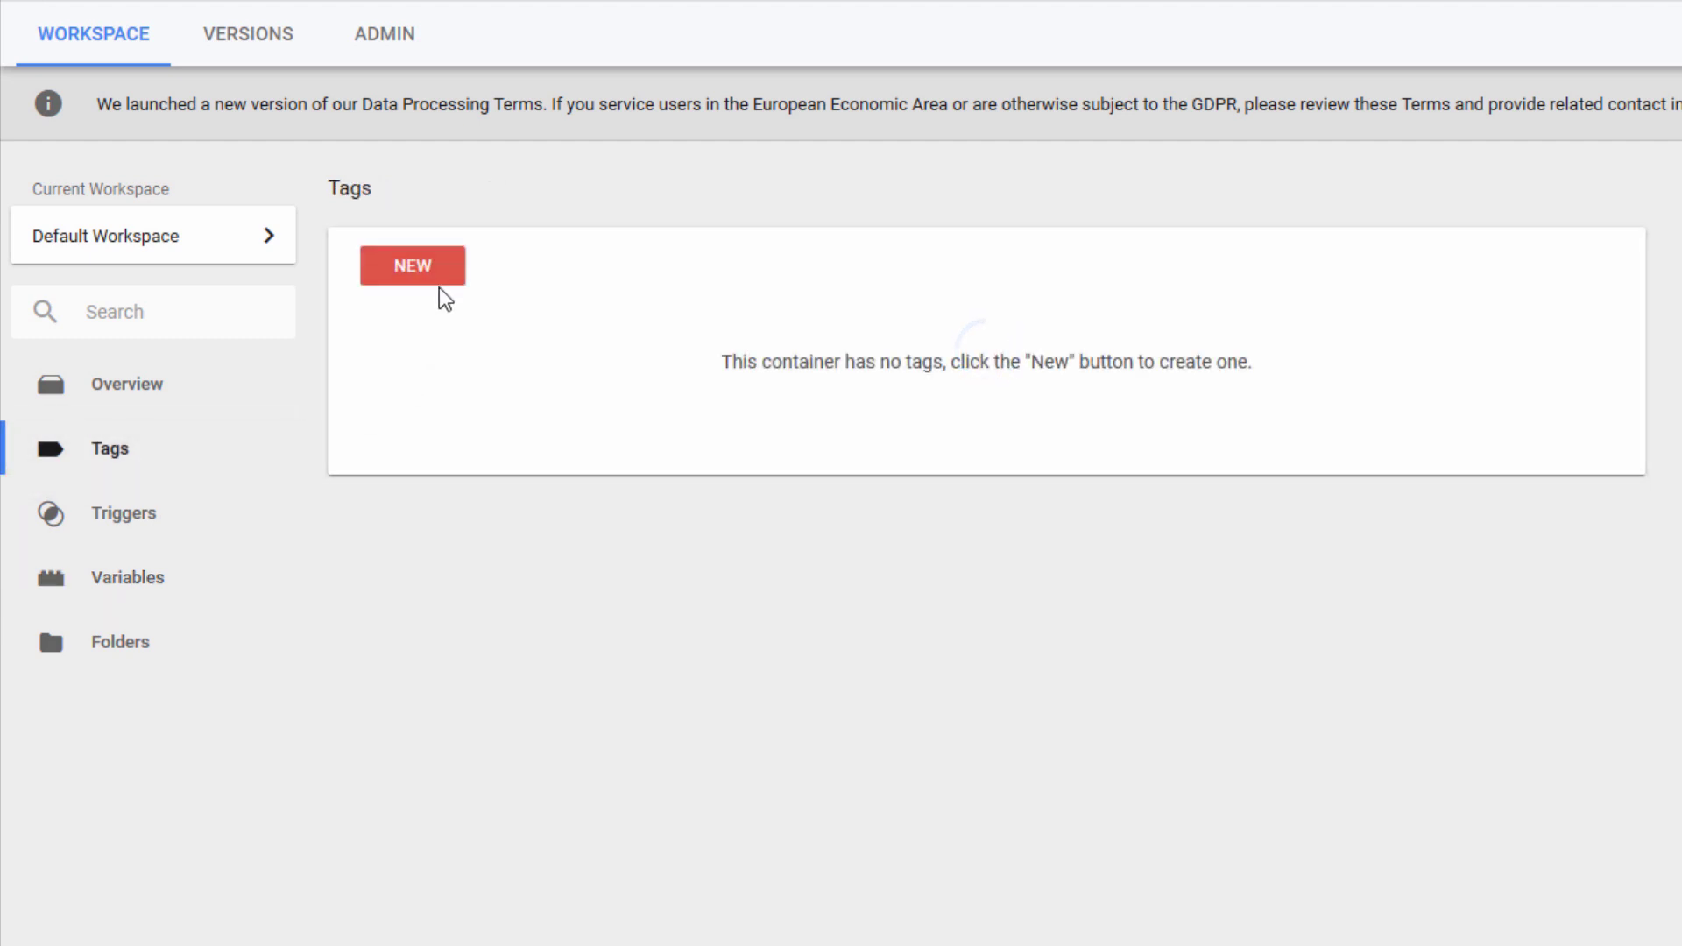
click(414, 284)
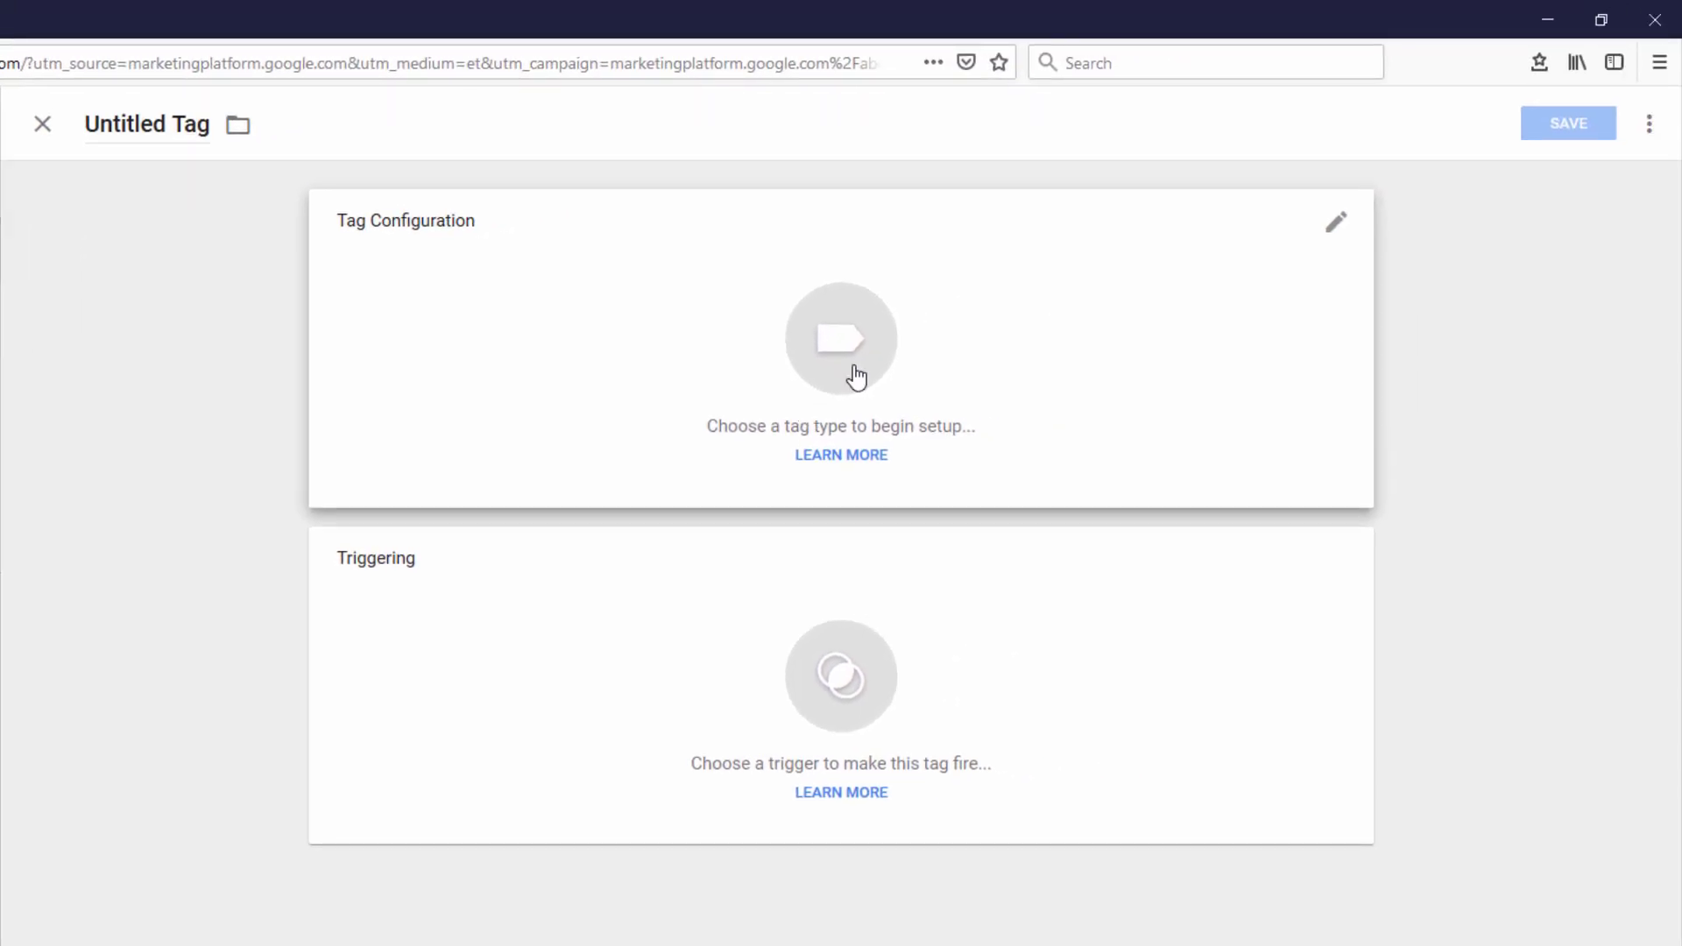
click(854, 376)
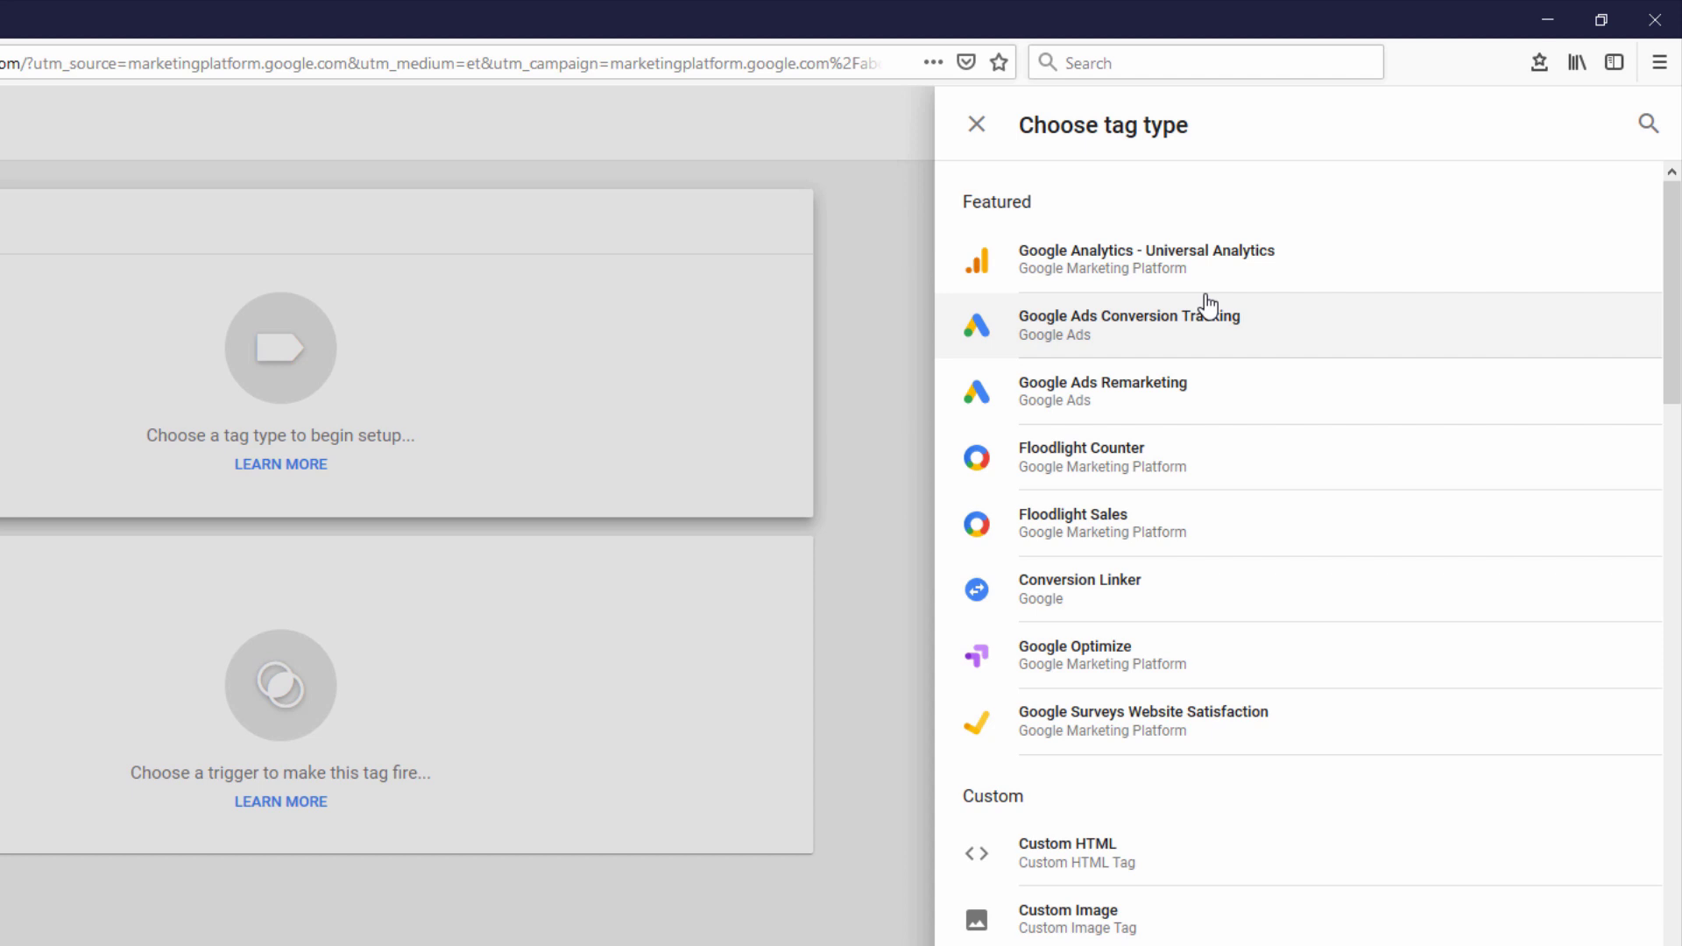
click(1308, 270)
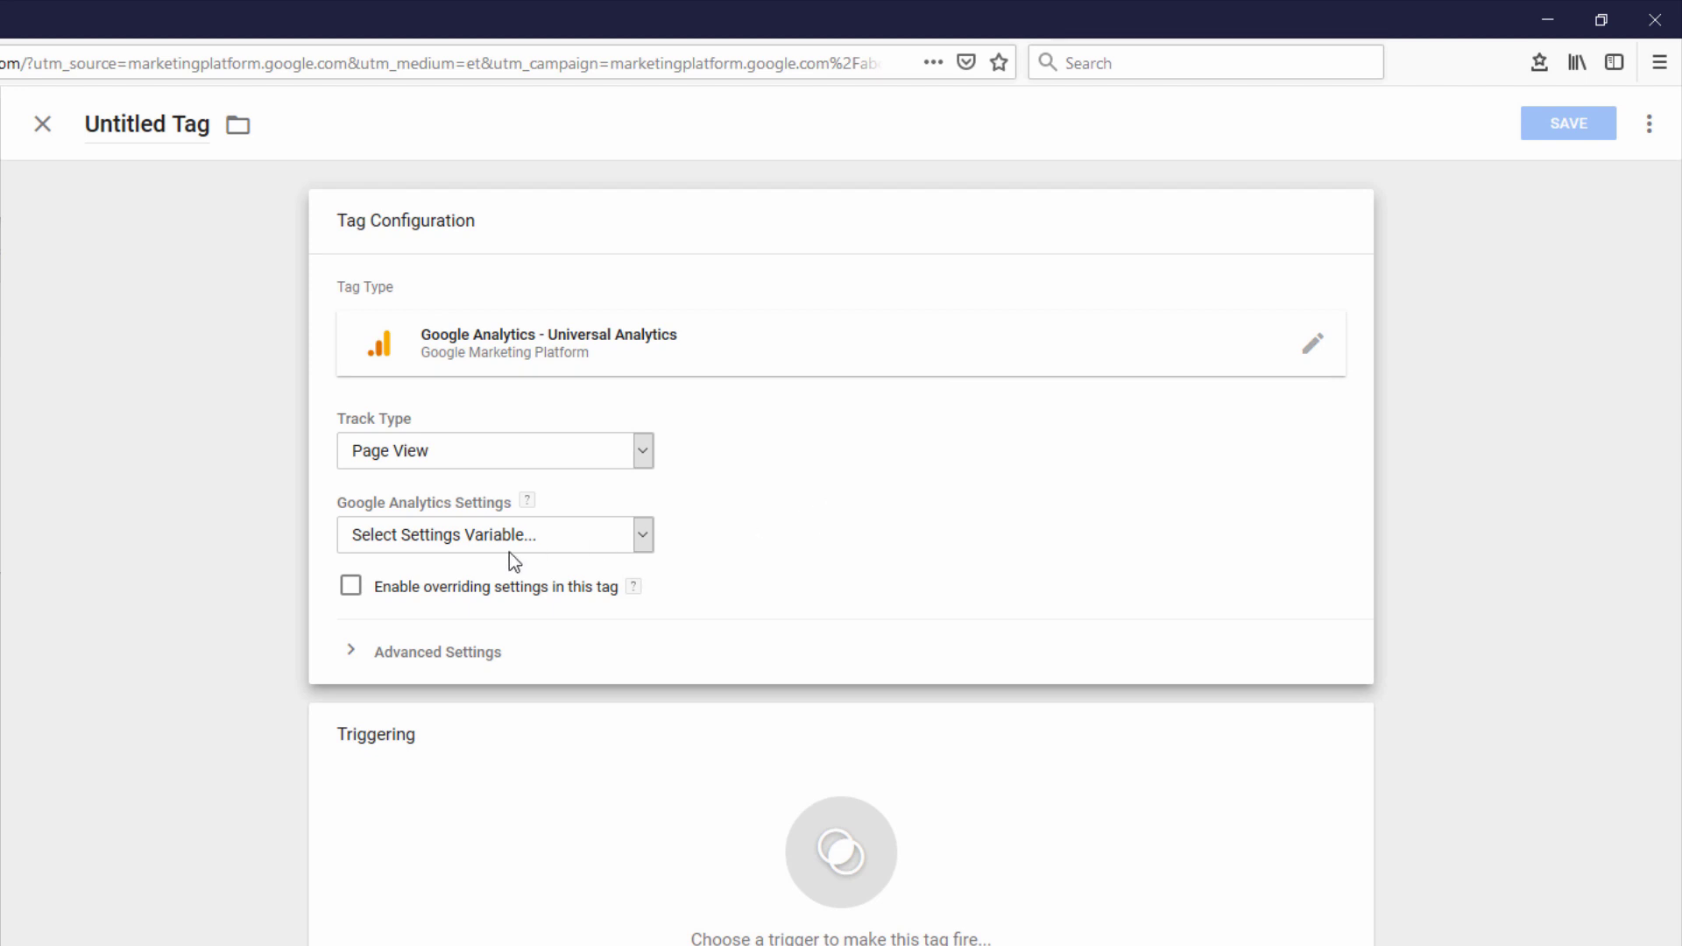
click(352, 586)
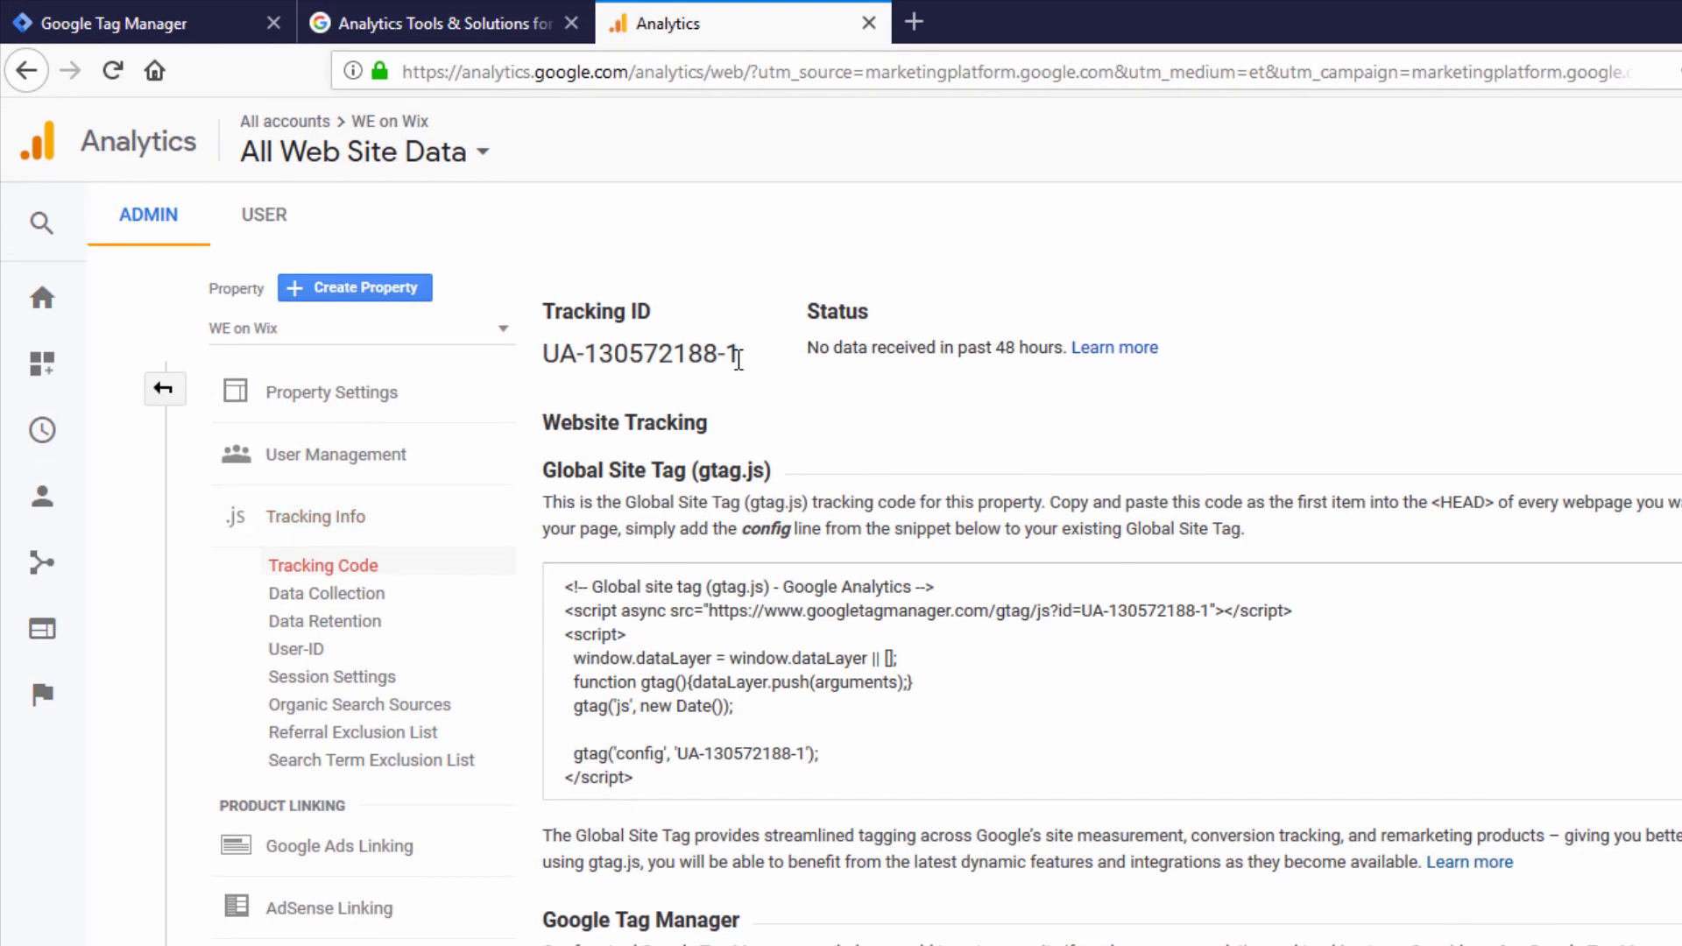
Step: Copy the WE on Wix property's tracking ID from the Tracking Code page
drag(736, 352, 583, 359)
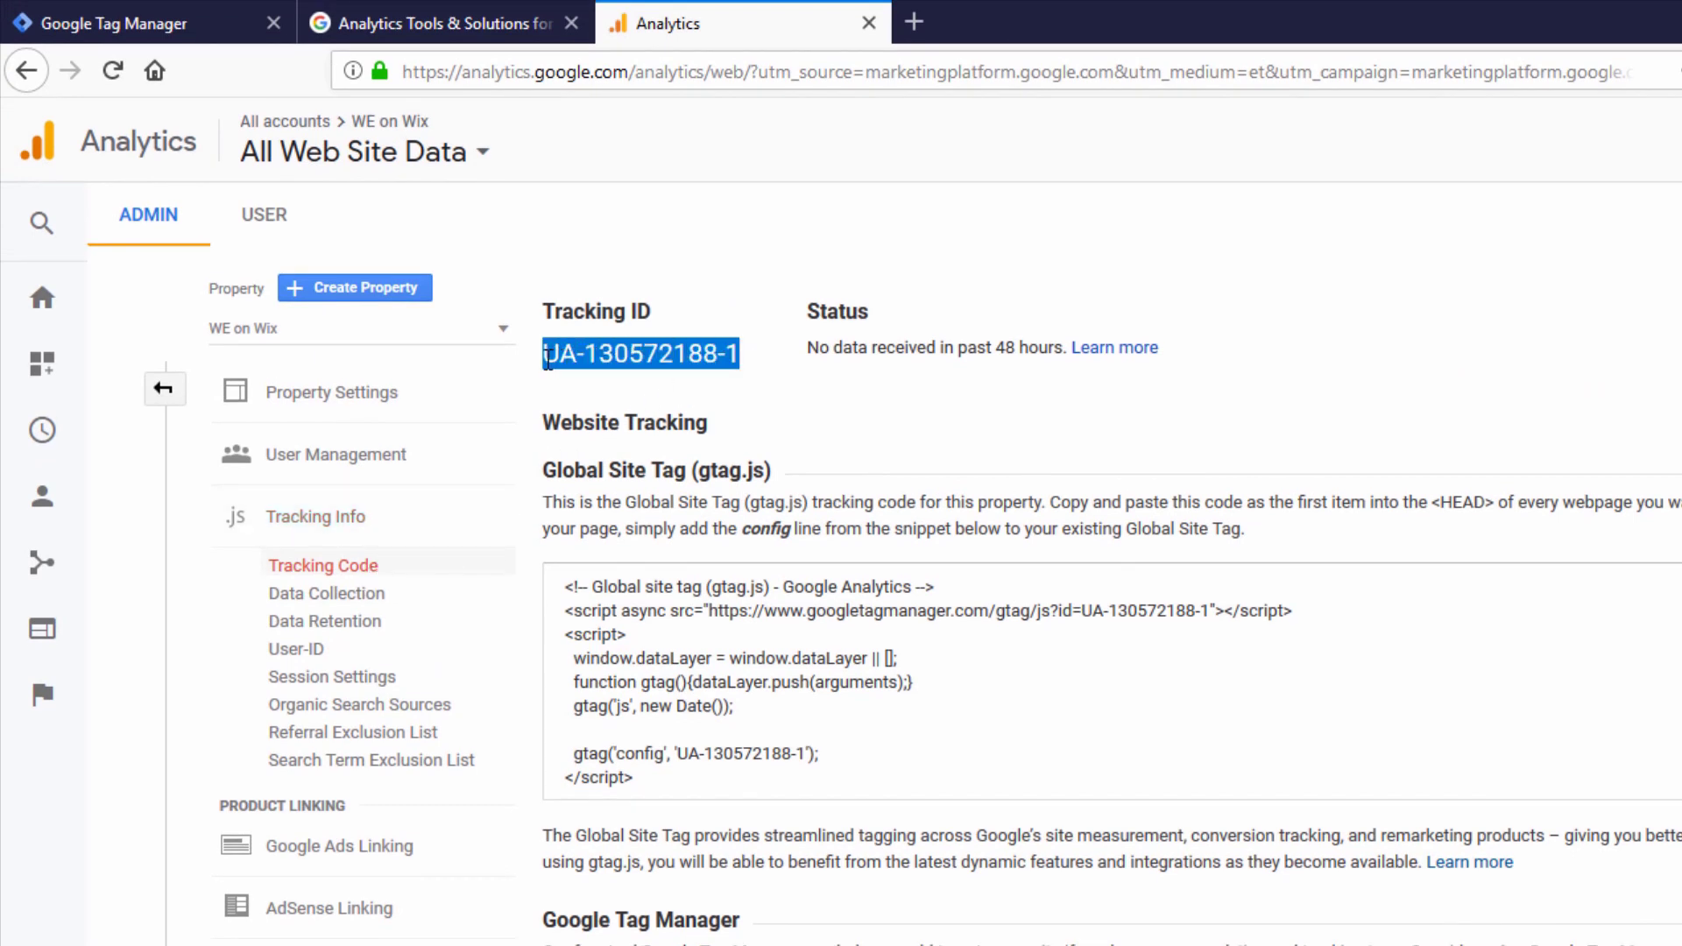
right_click(603, 354)
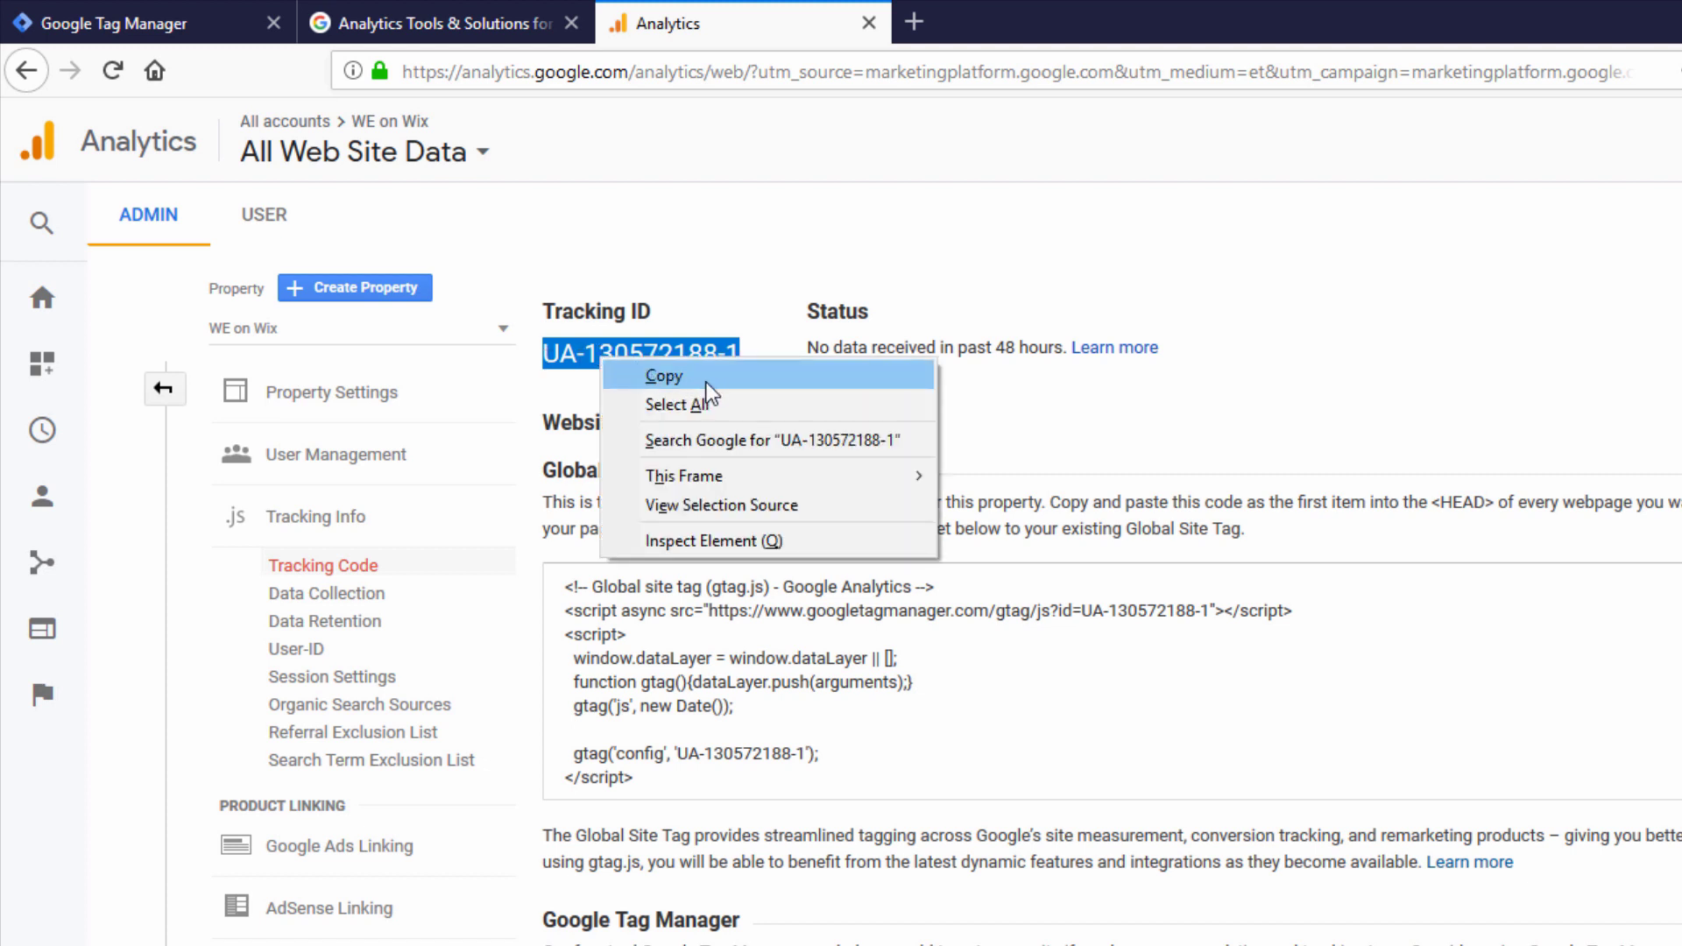
click(665, 376)
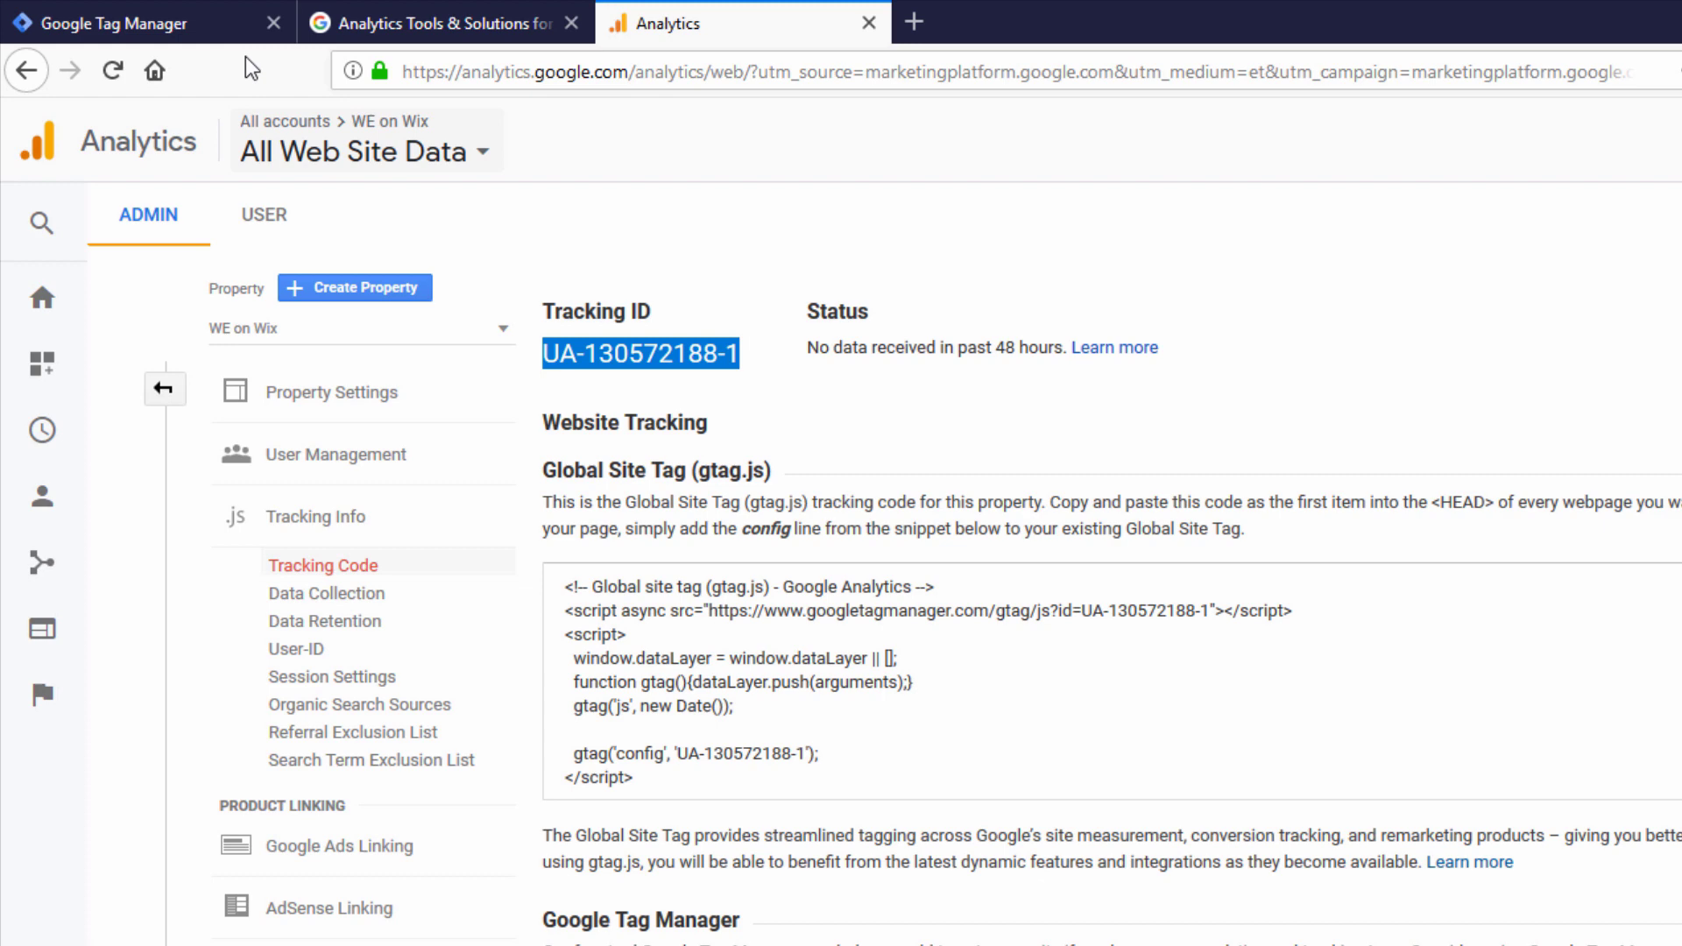
Step: Paste the copied tracking ID into the tag's Tracking ID field
click(217, 22)
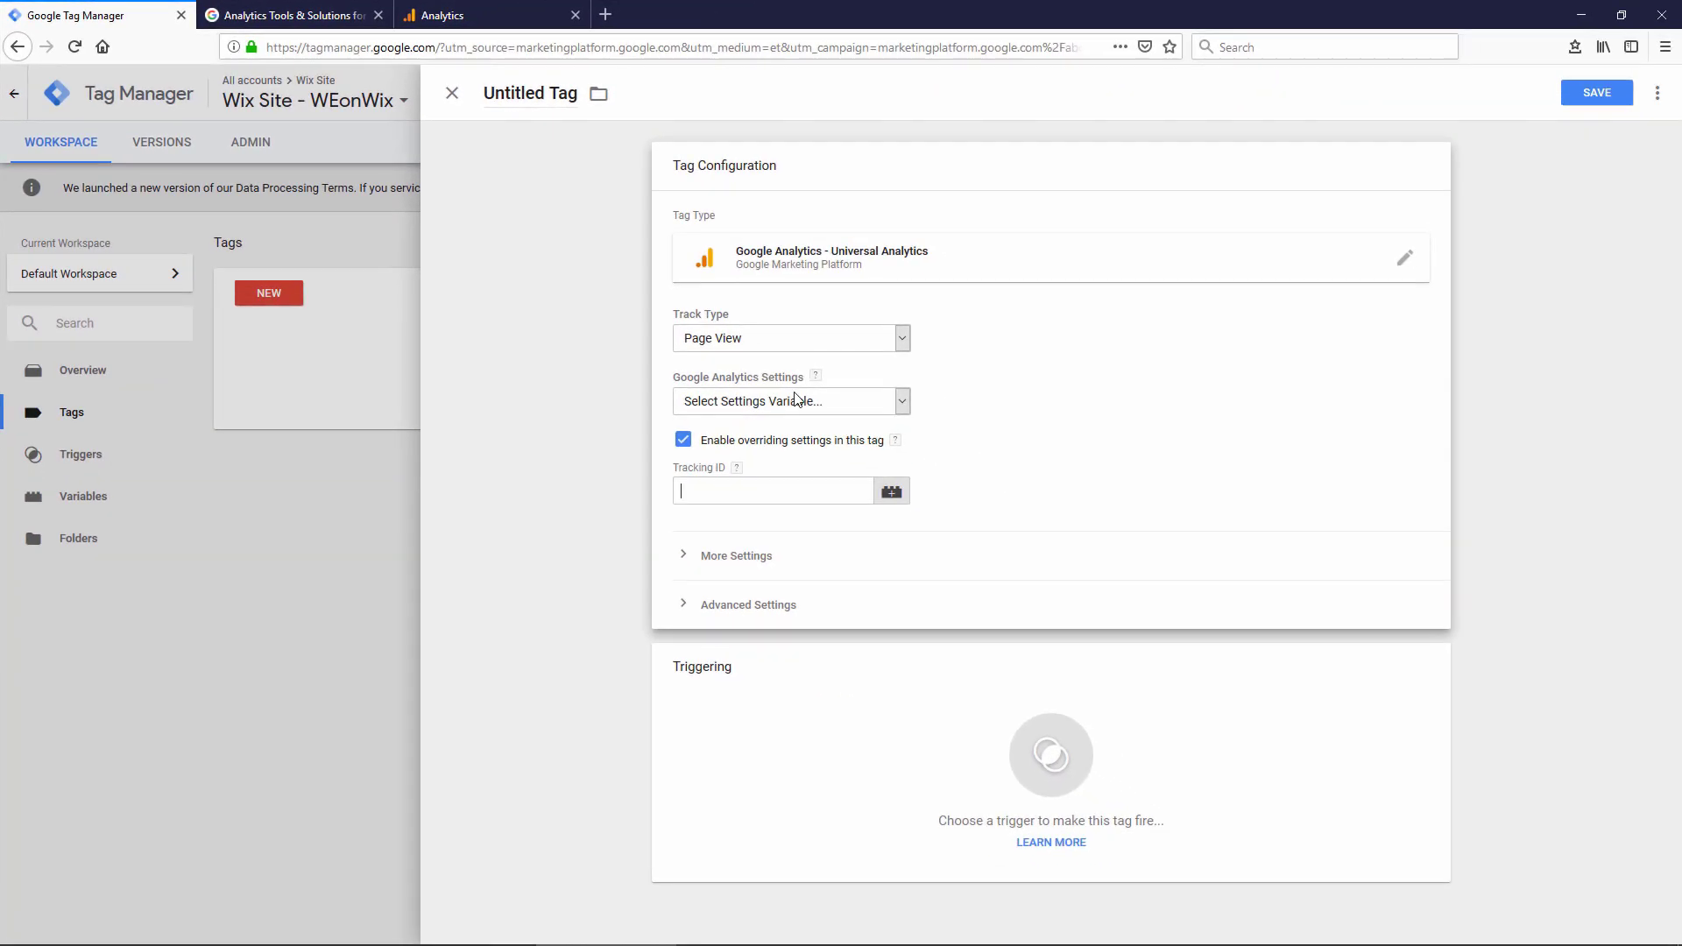
right_click(723, 487)
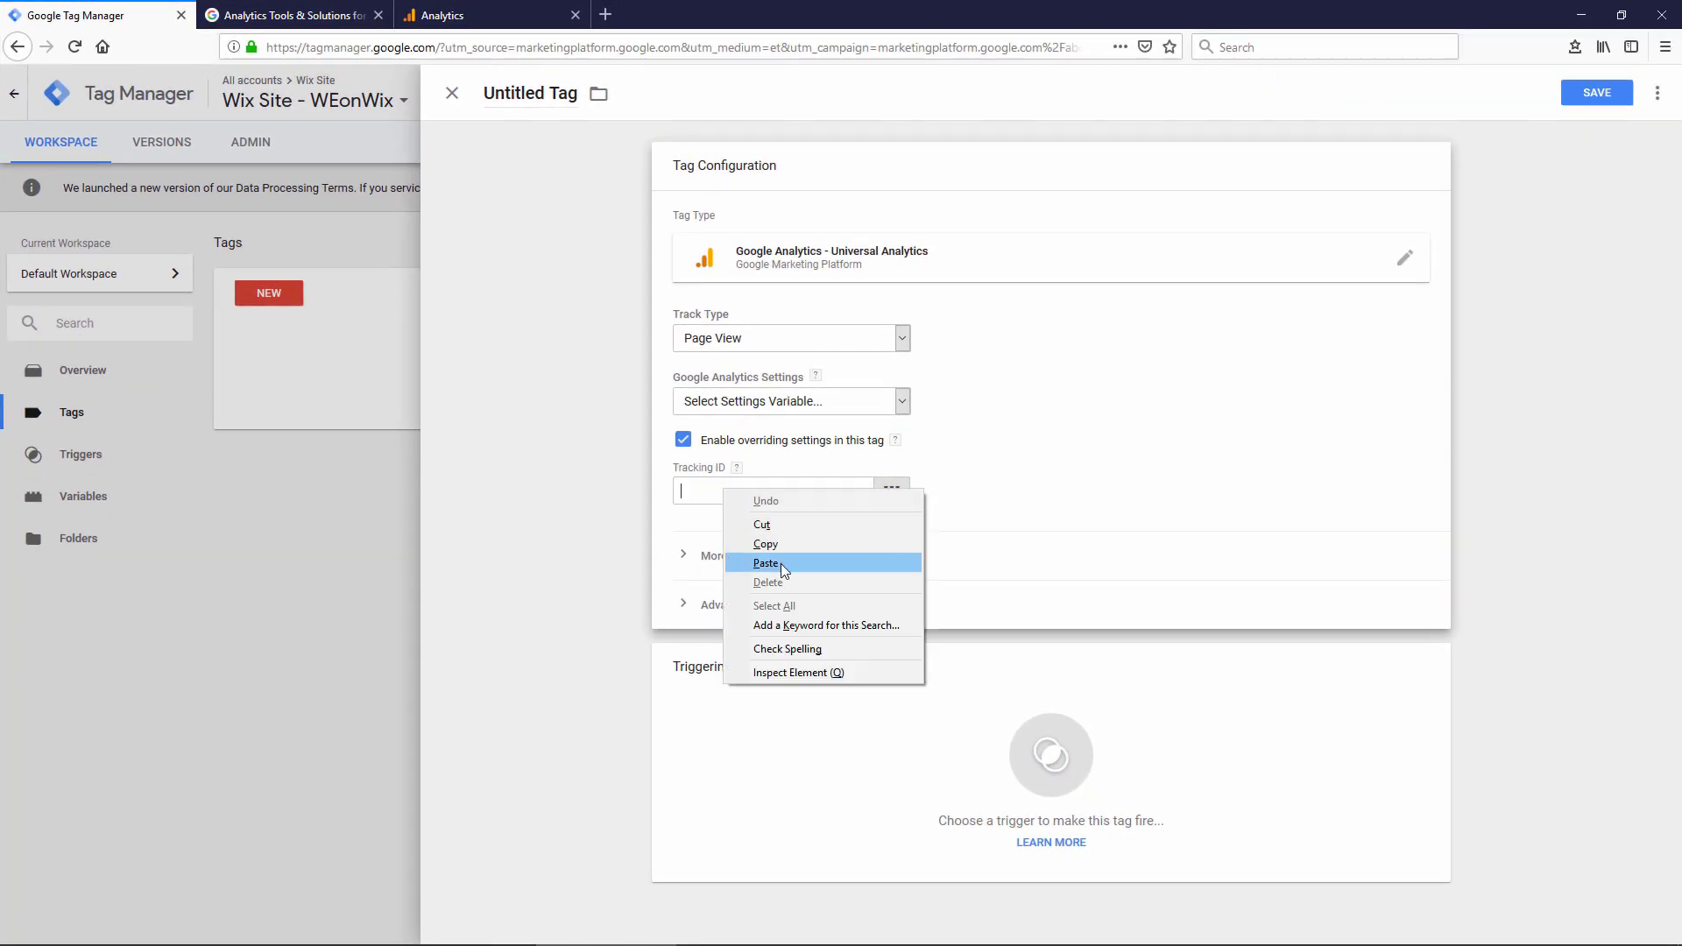
click(781, 564)
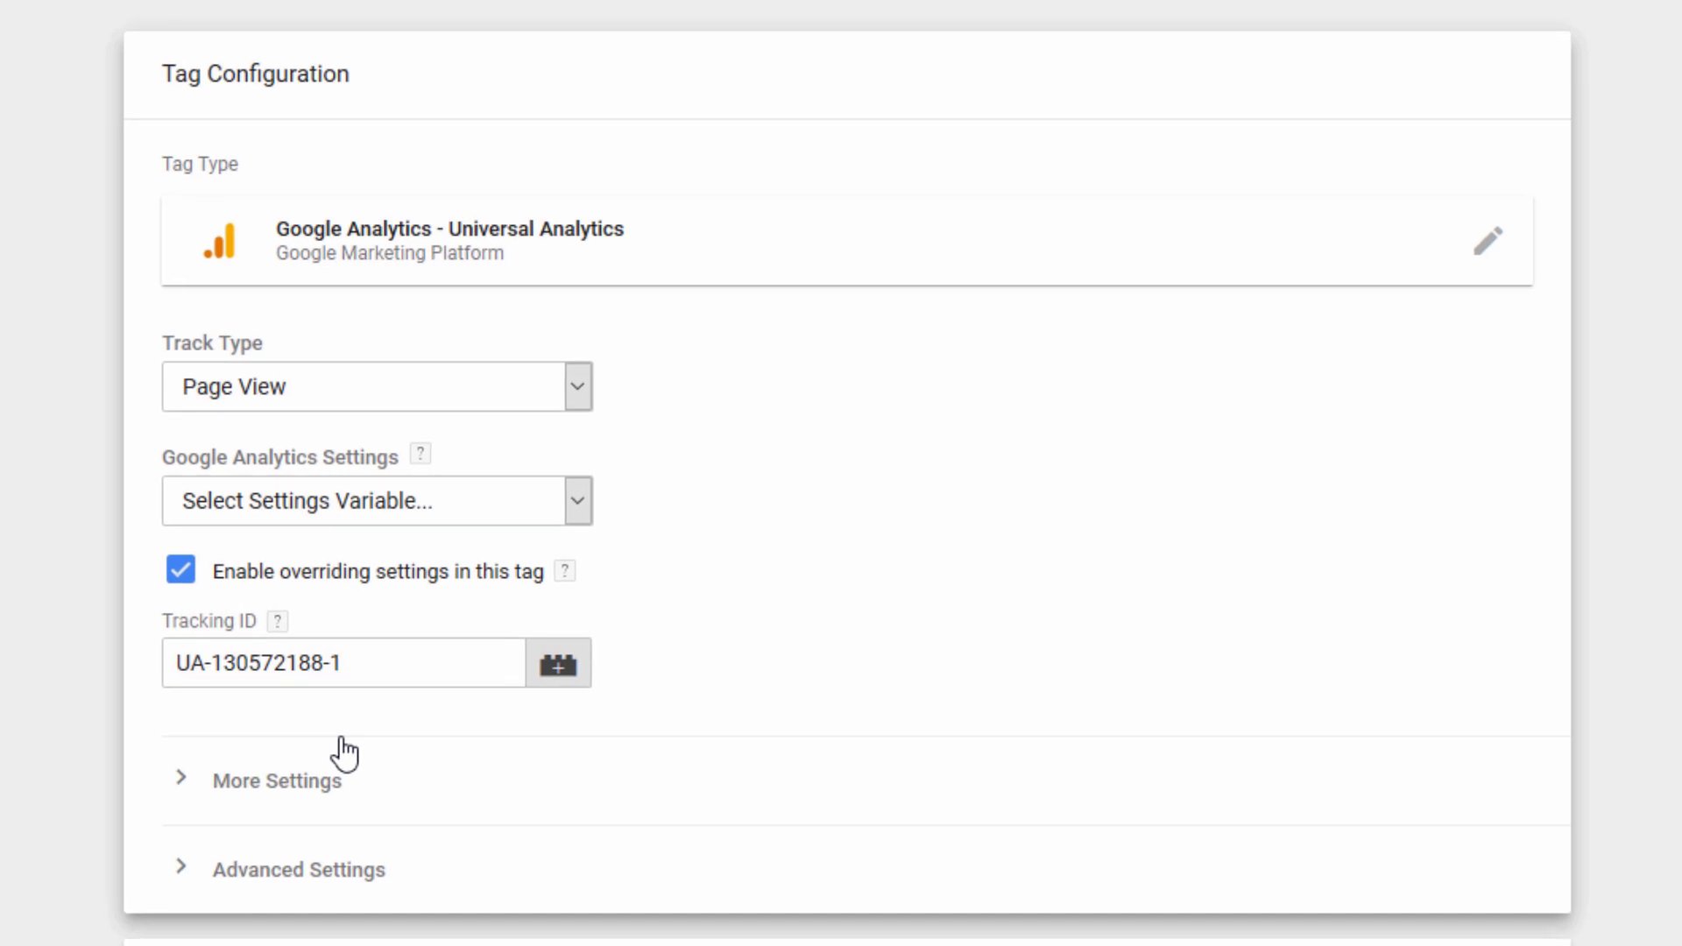
Step: Under More Settings > Fields to Set, add a field named page
click(181, 794)
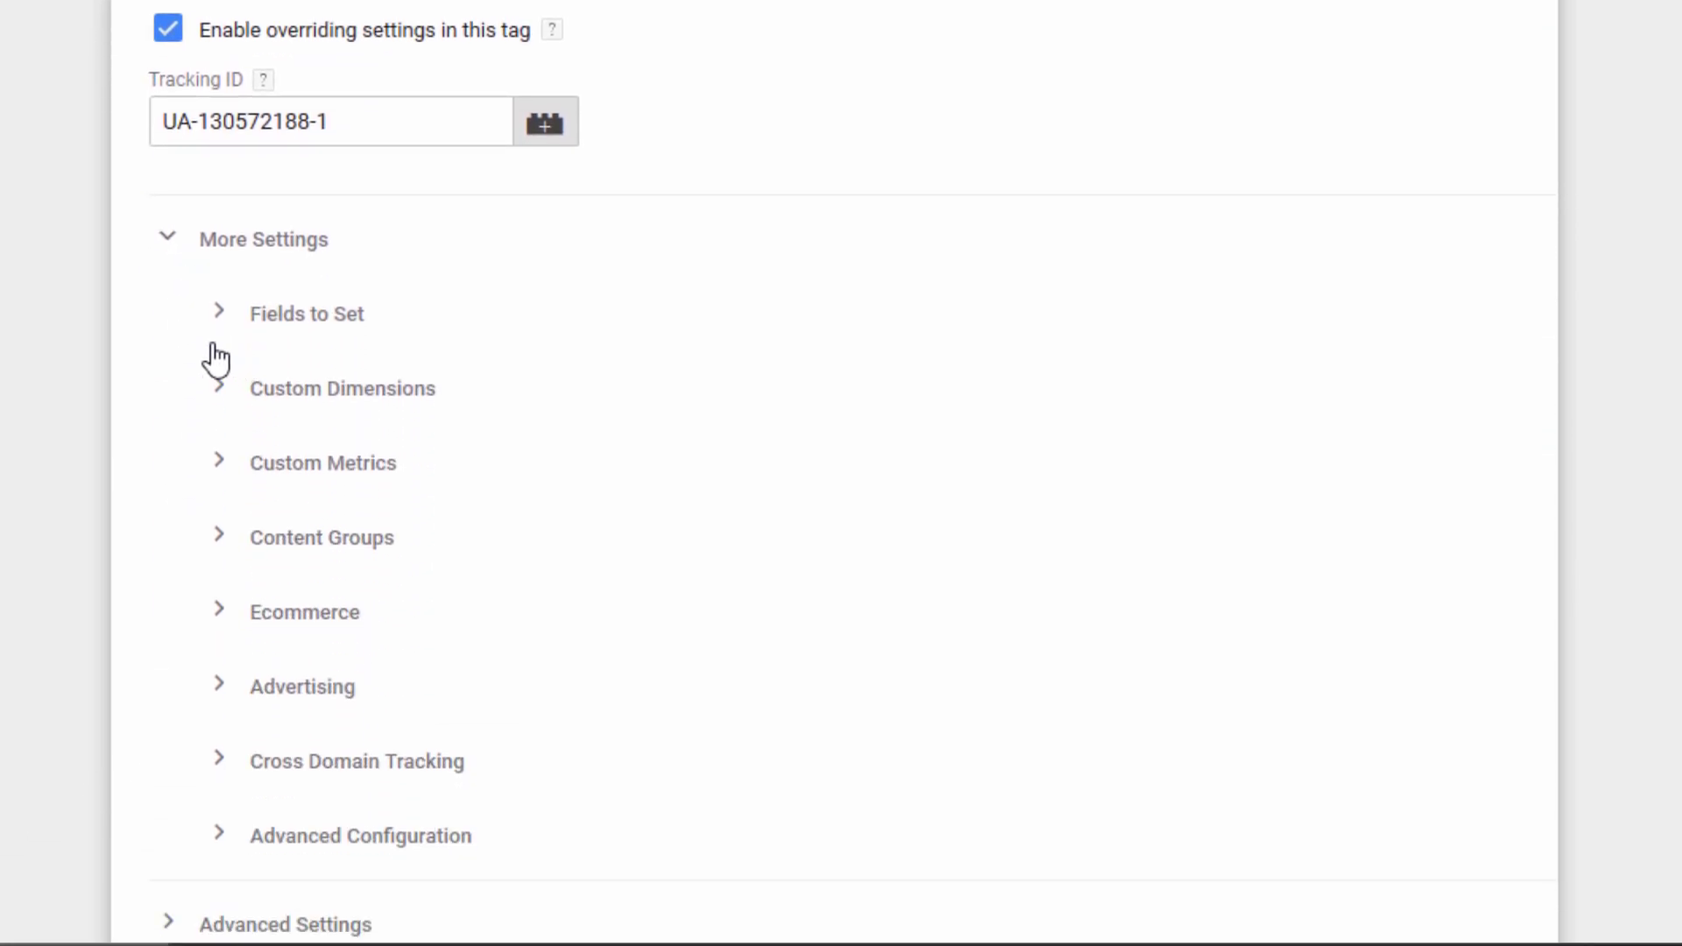
click(219, 317)
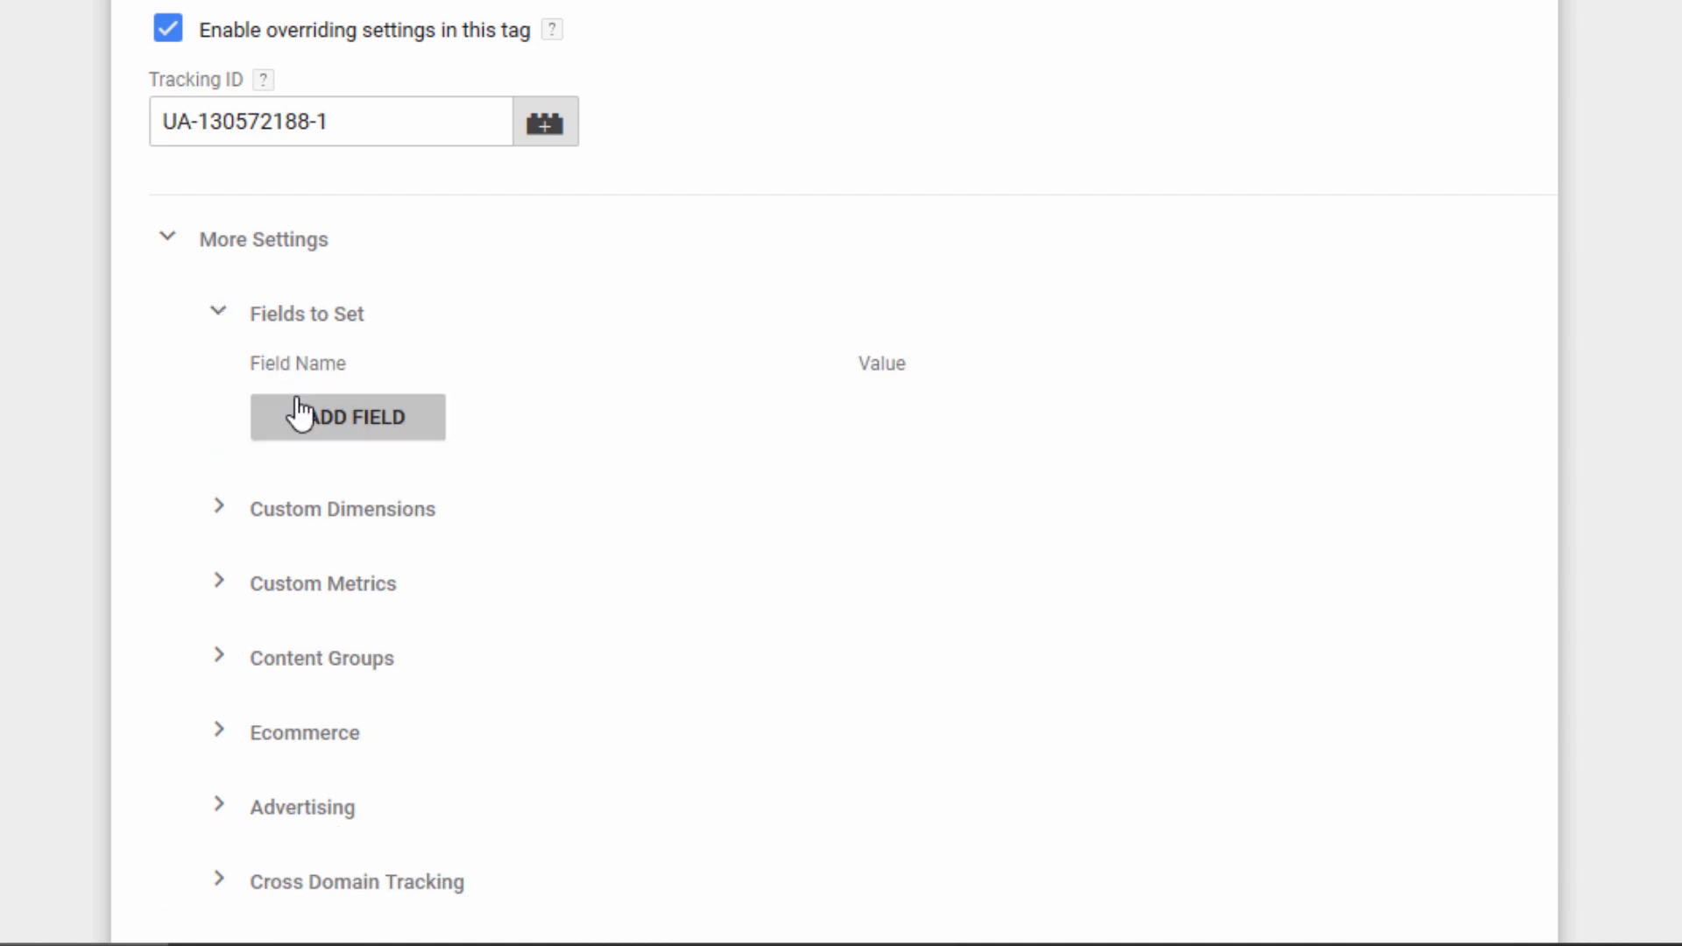
click(314, 425)
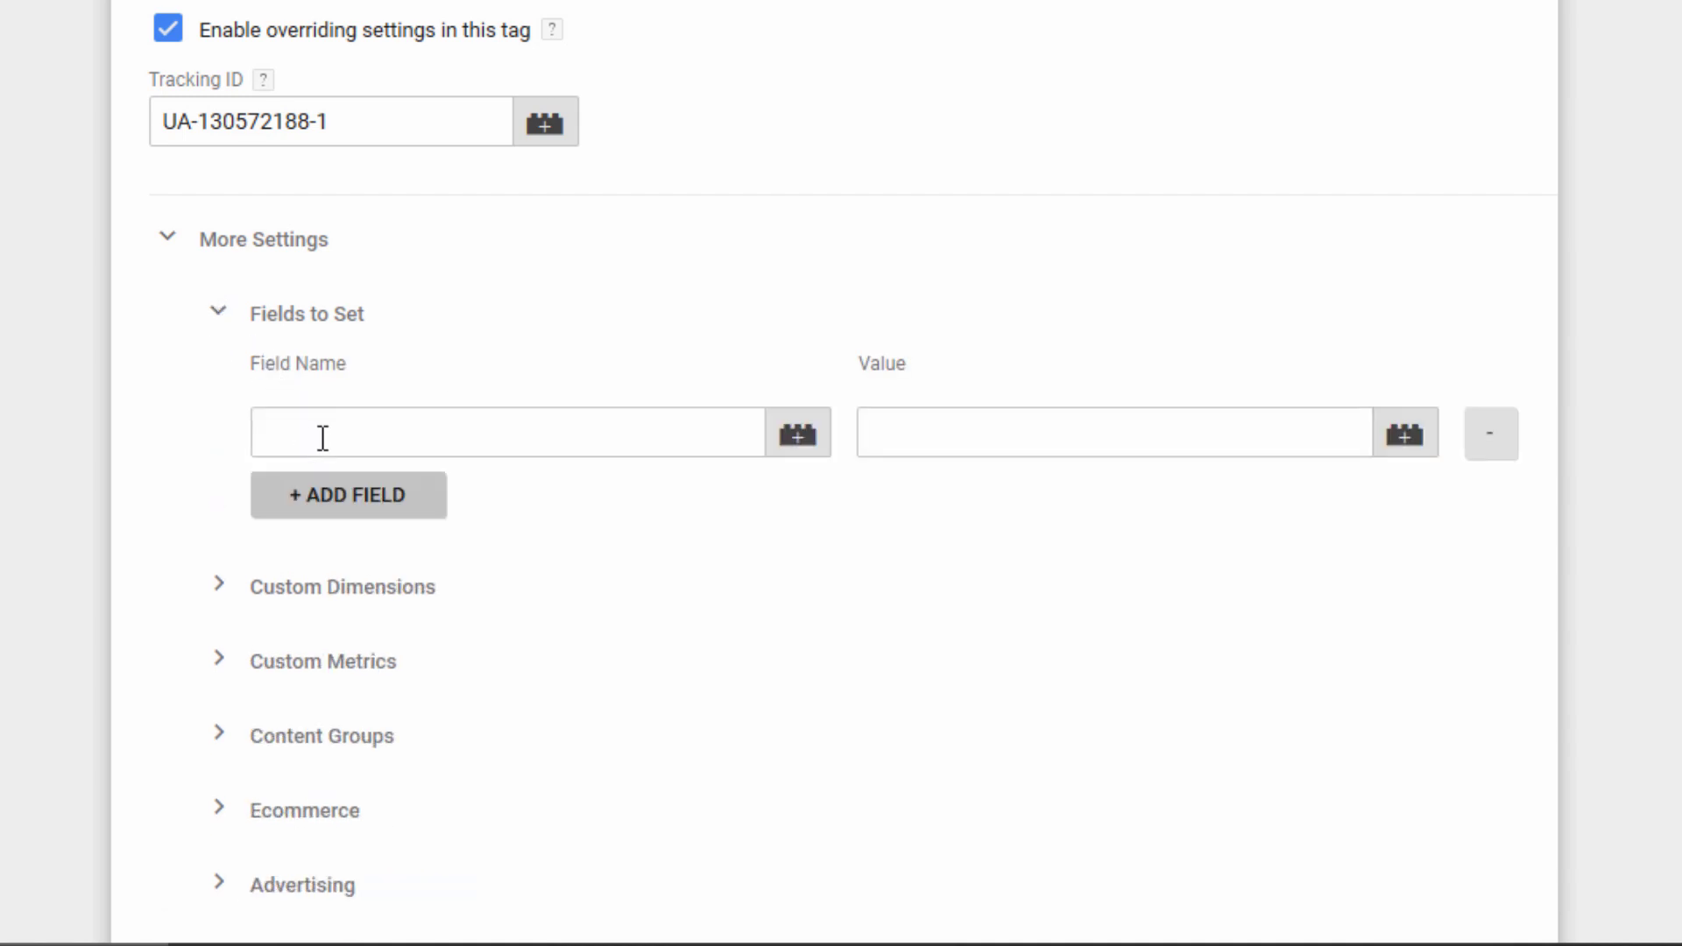
click(311, 450)
text(page)
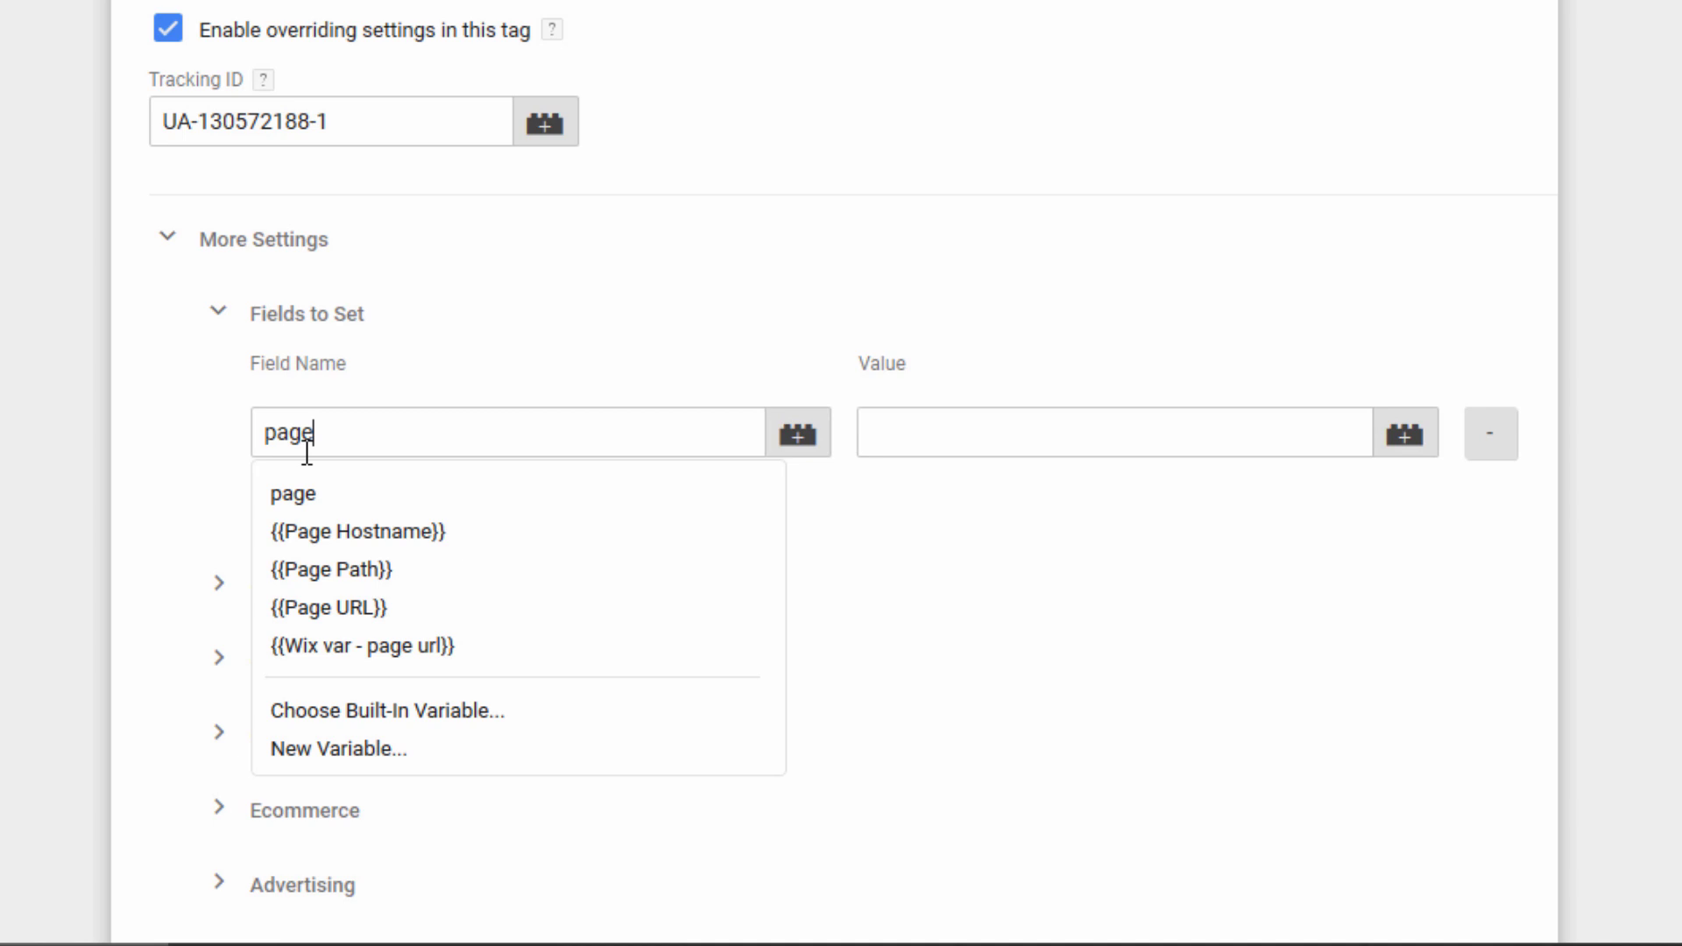
Step: Set the page field's value to the {{Wix var - page url}} variable
click(983, 427)
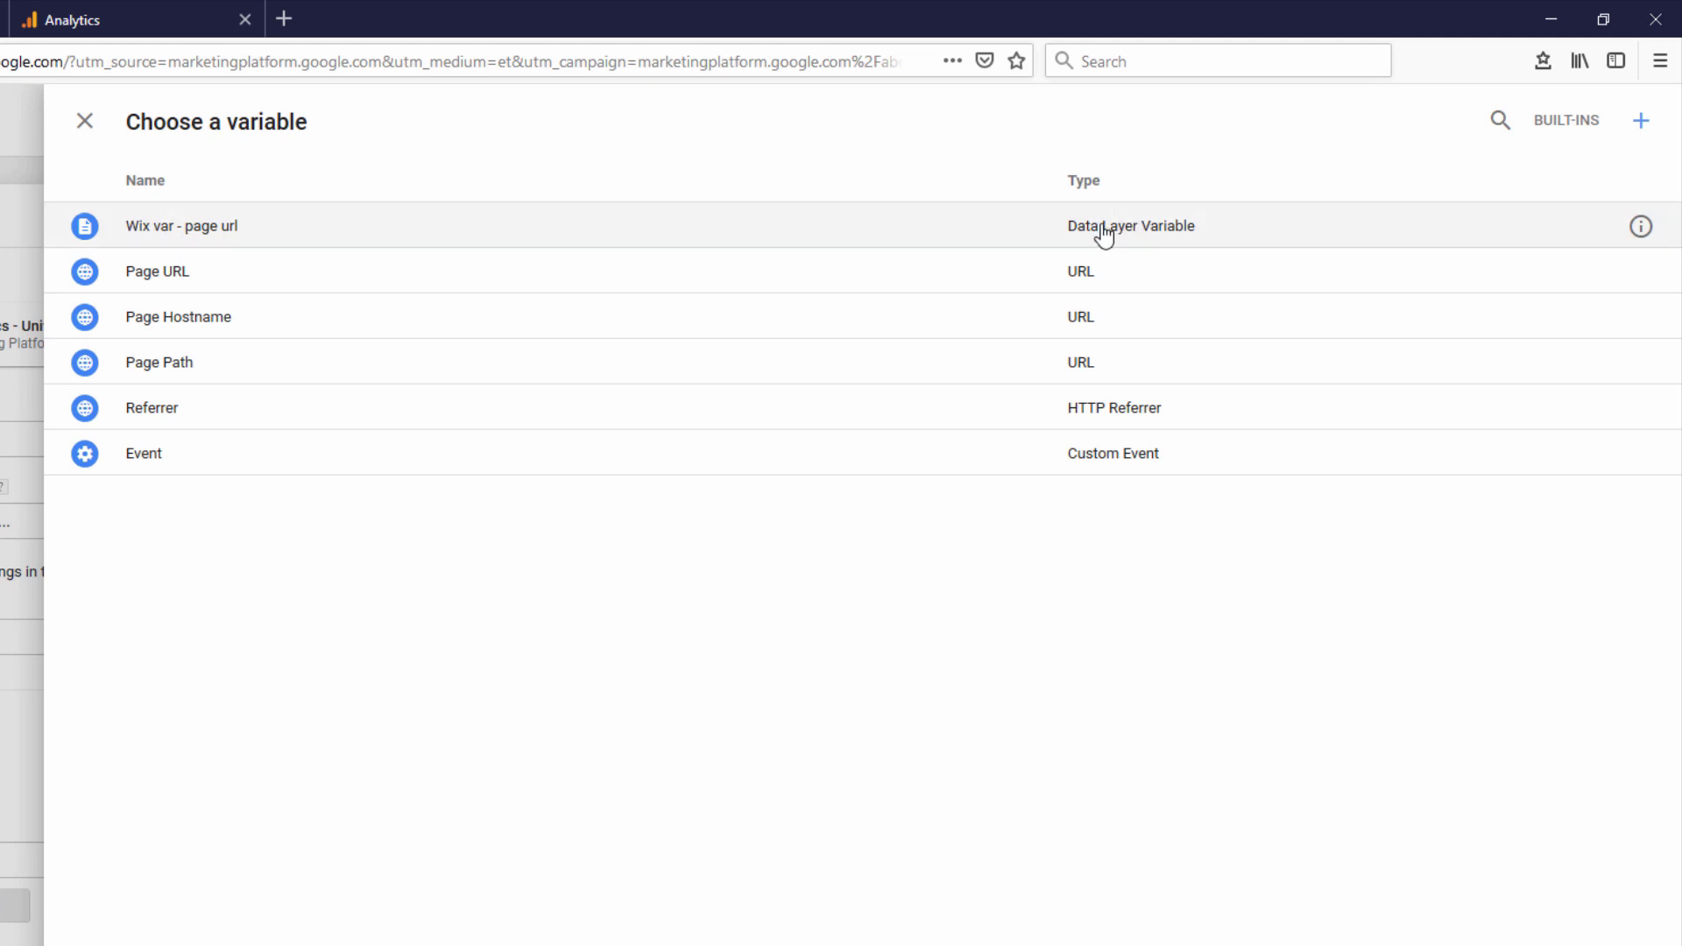
click(424, 243)
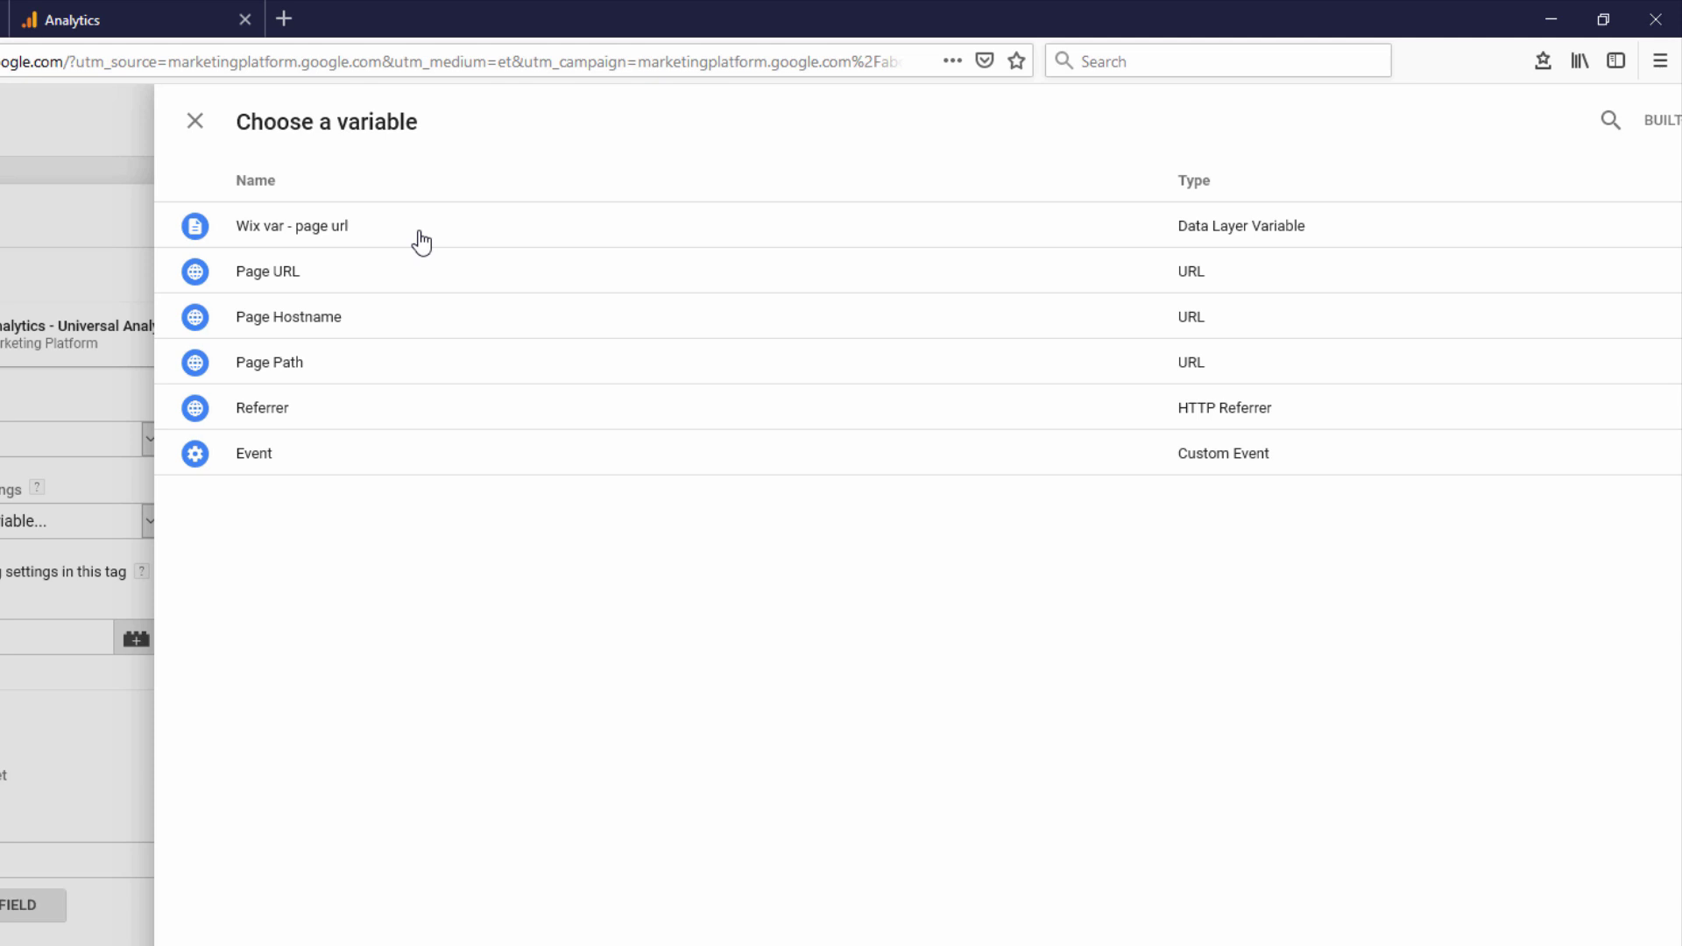
scroll(860, 601, down, 3)
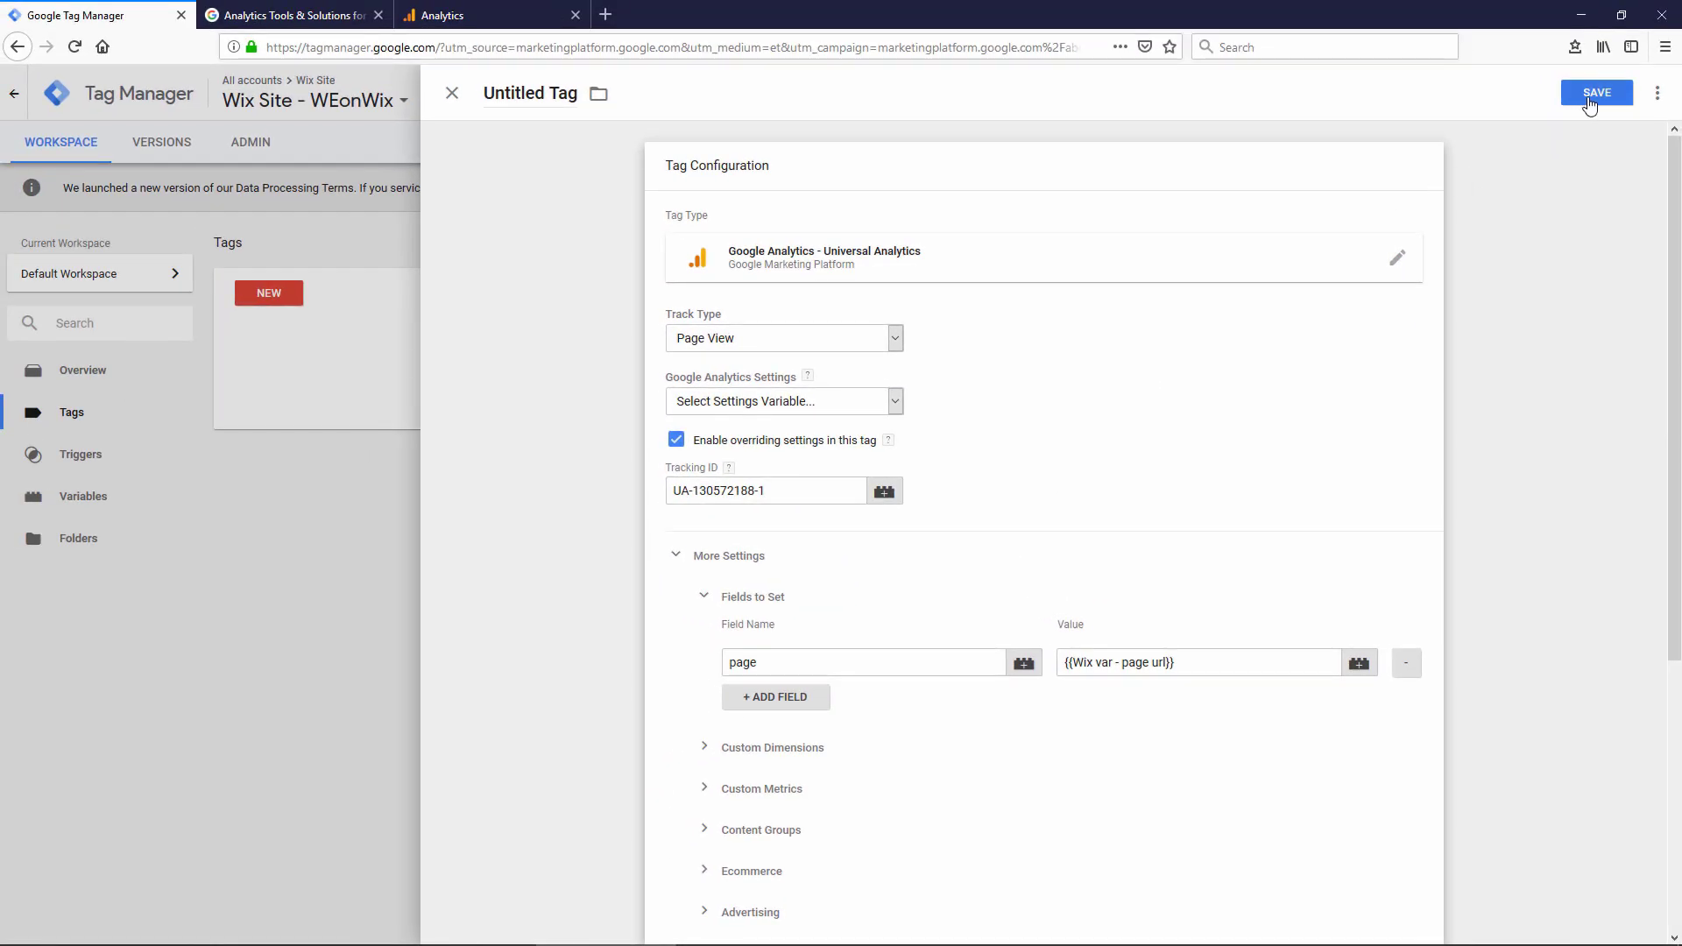
Step: Attach the Wix Pageviews trigger and save the tag under the suggested name 'Google Analytics - Universal Analytics'
click(1589, 98)
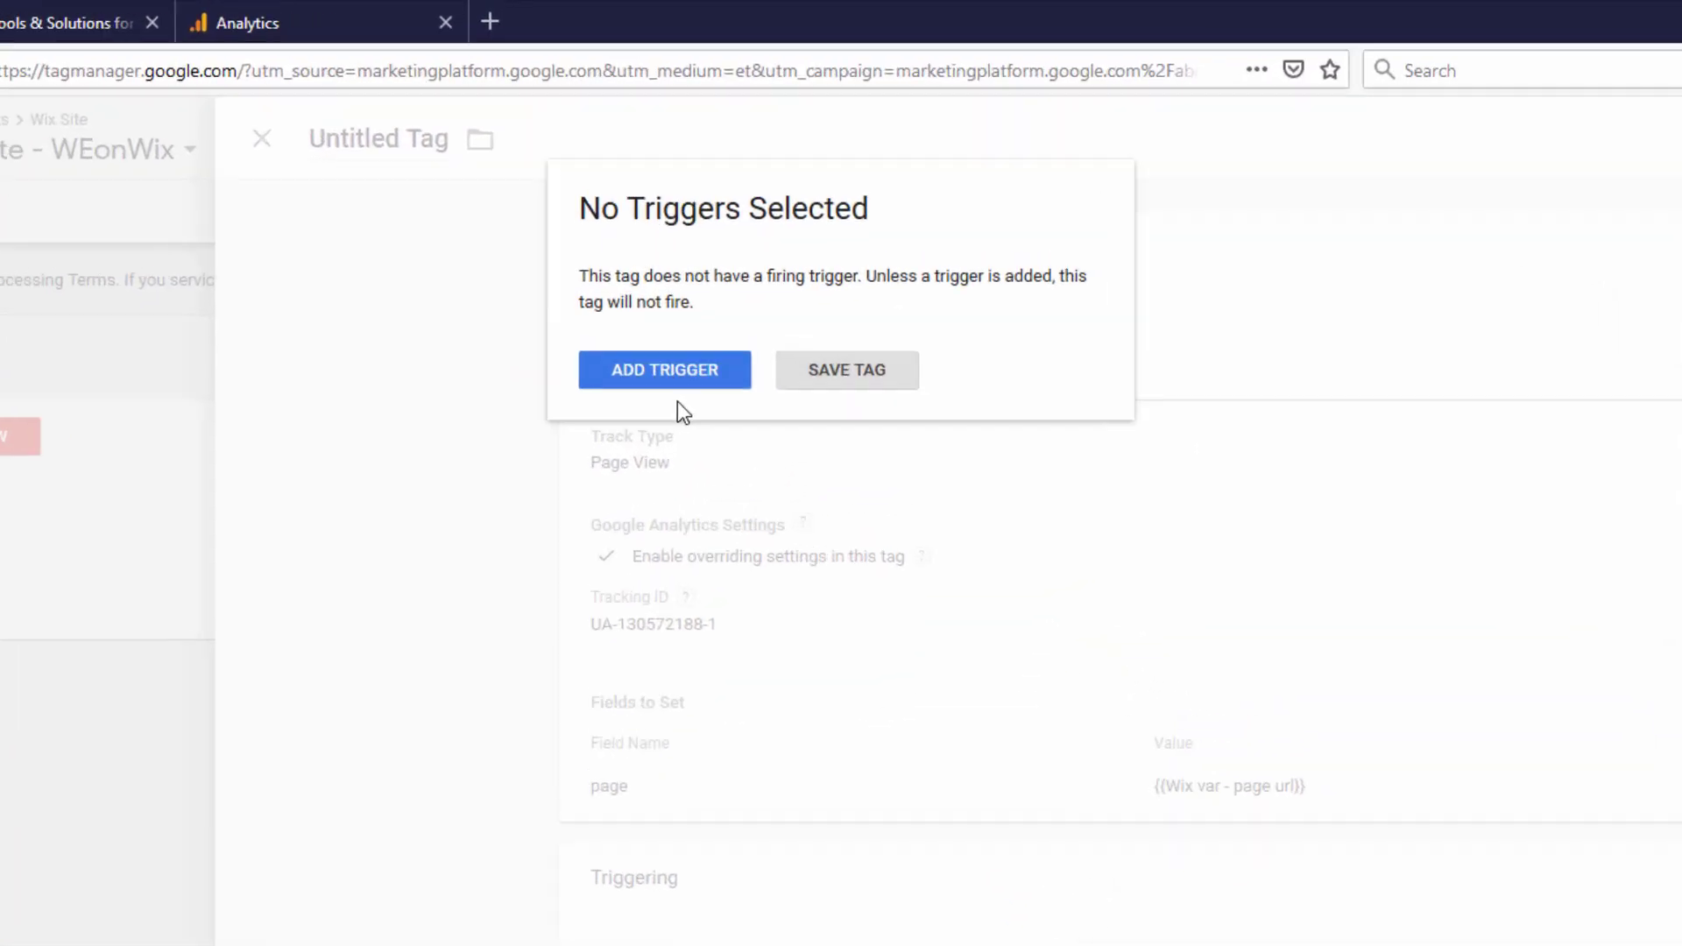
click(673, 398)
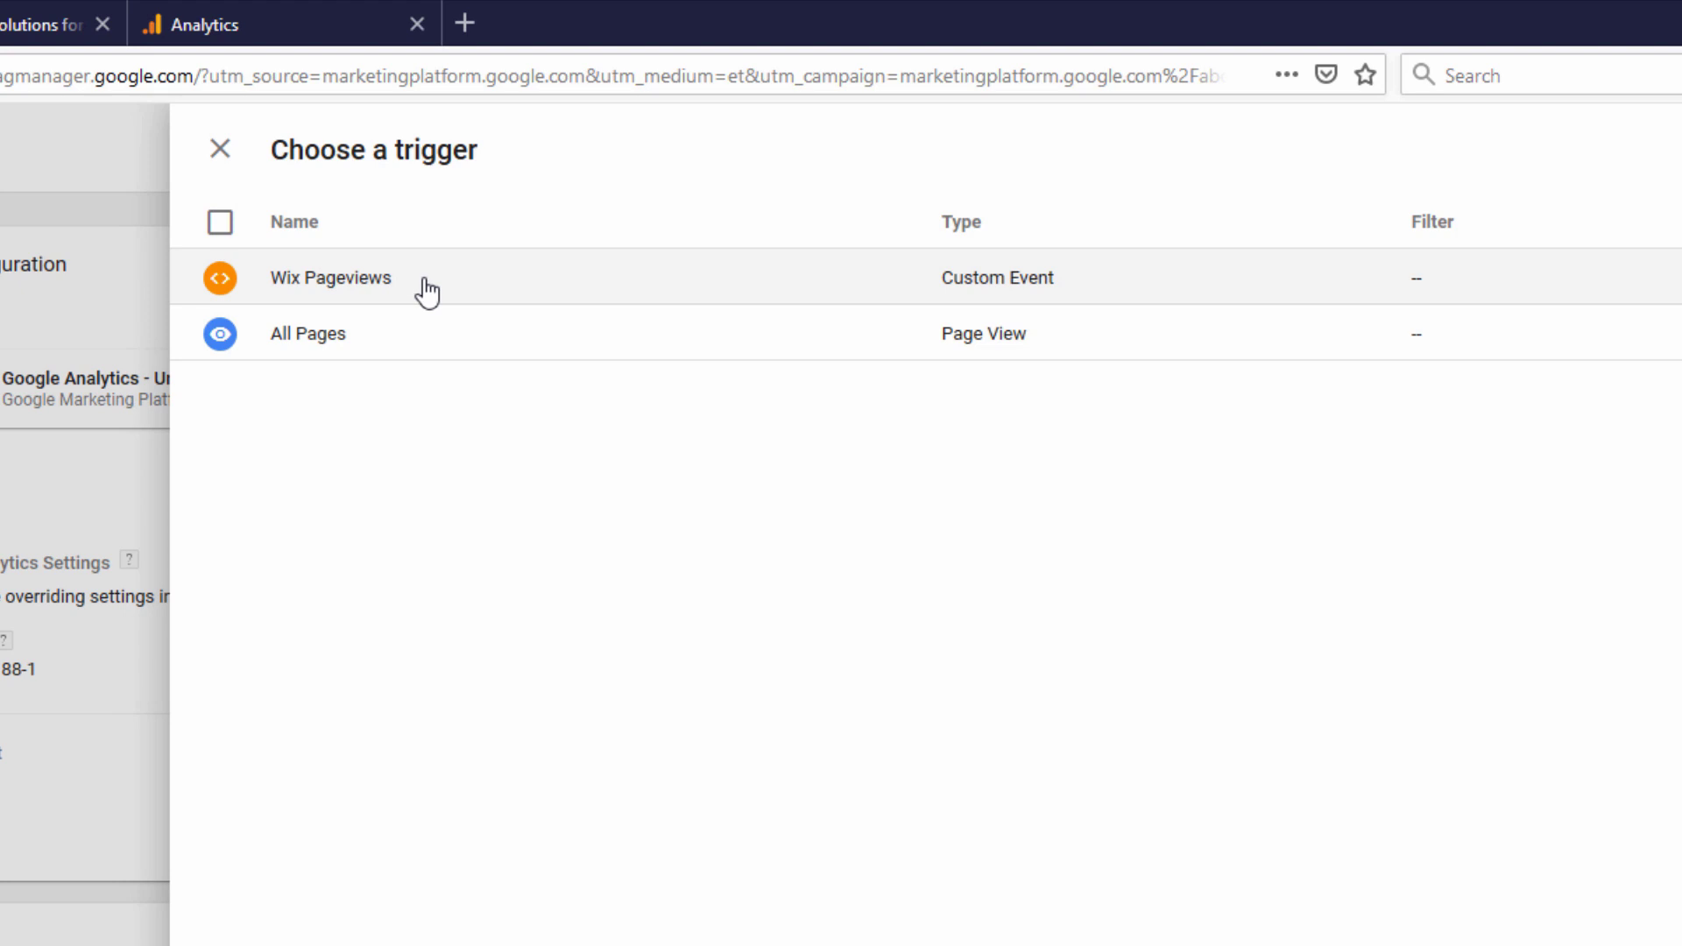
click(427, 289)
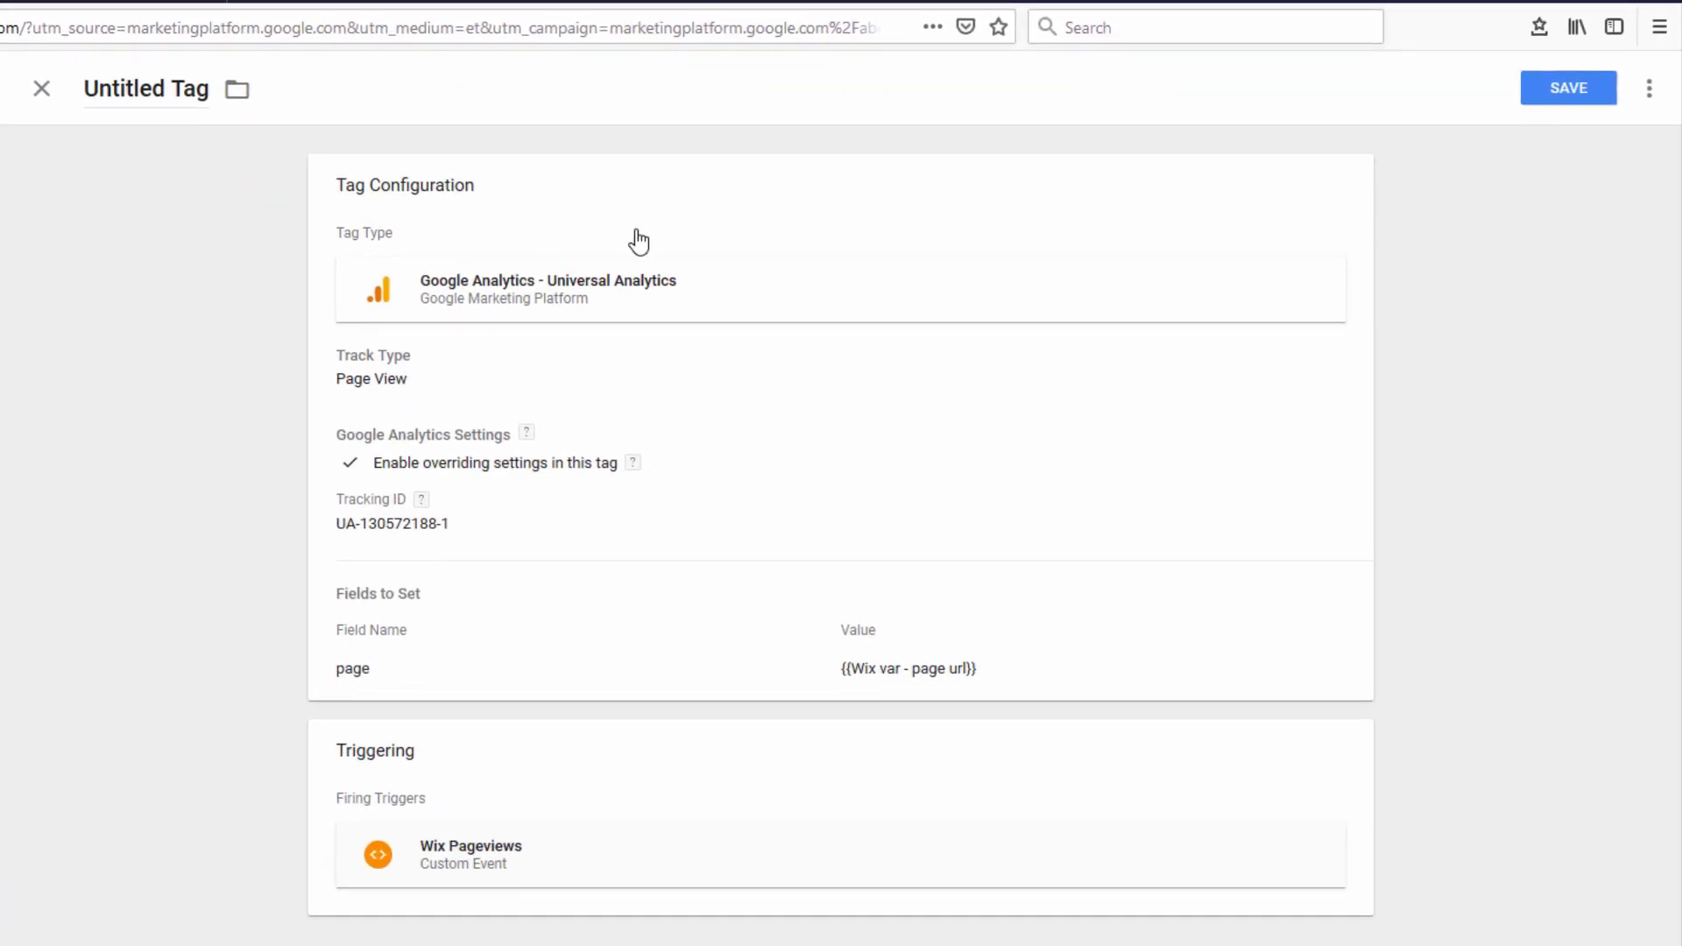
click(1548, 93)
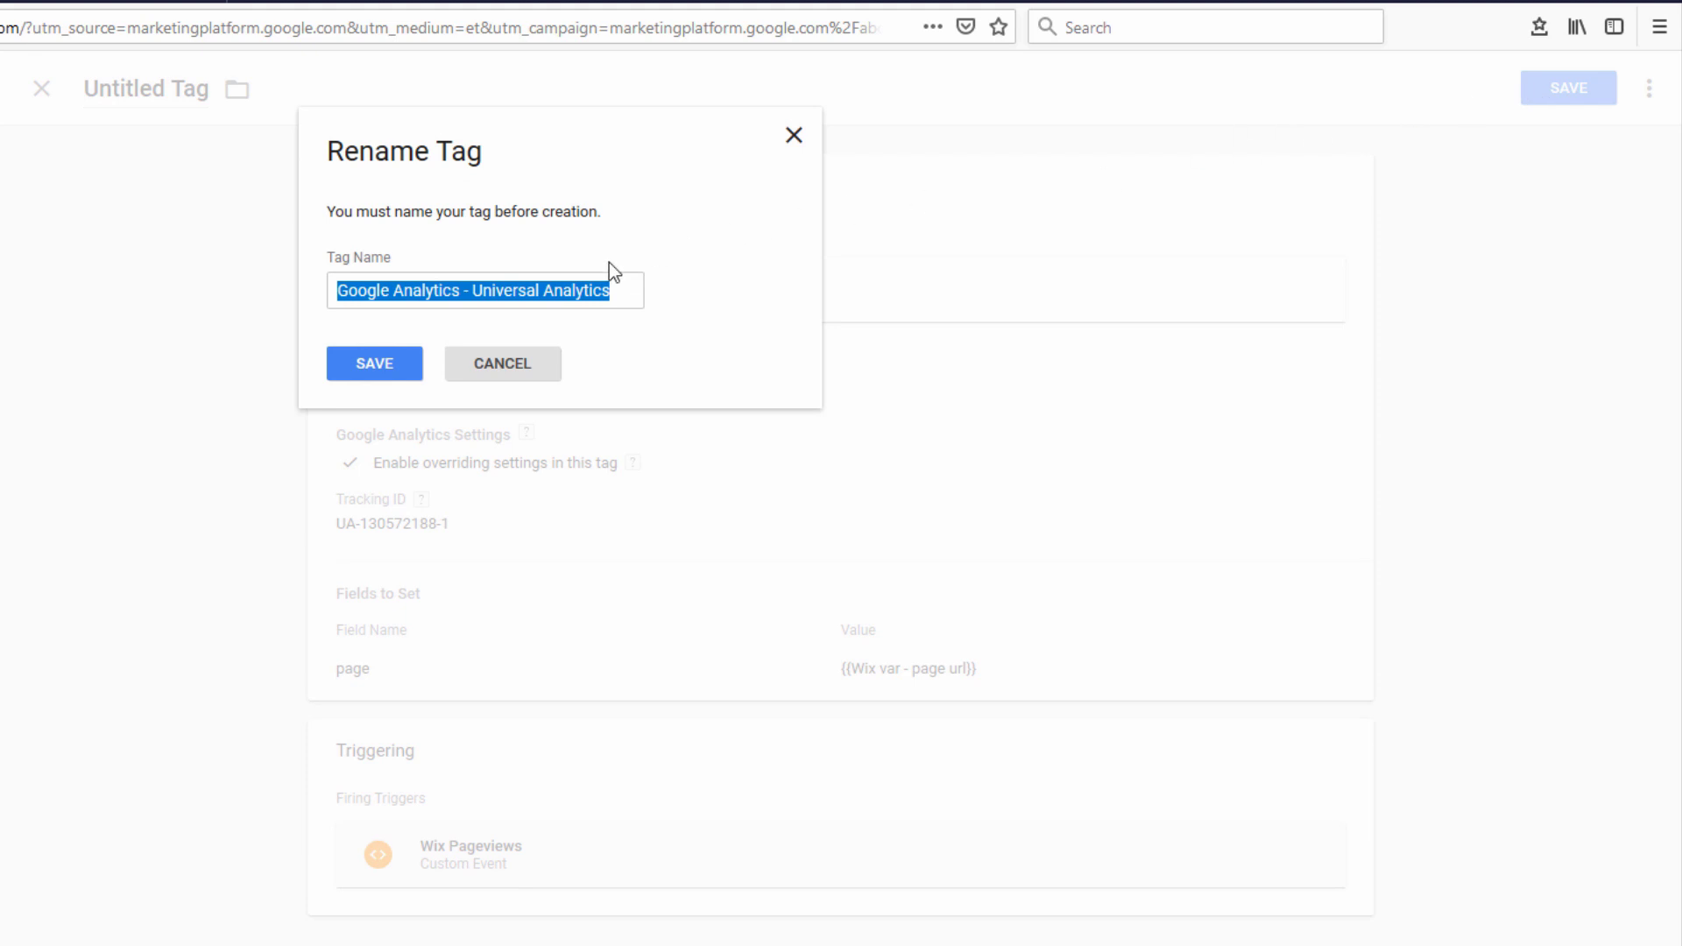
click(376, 367)
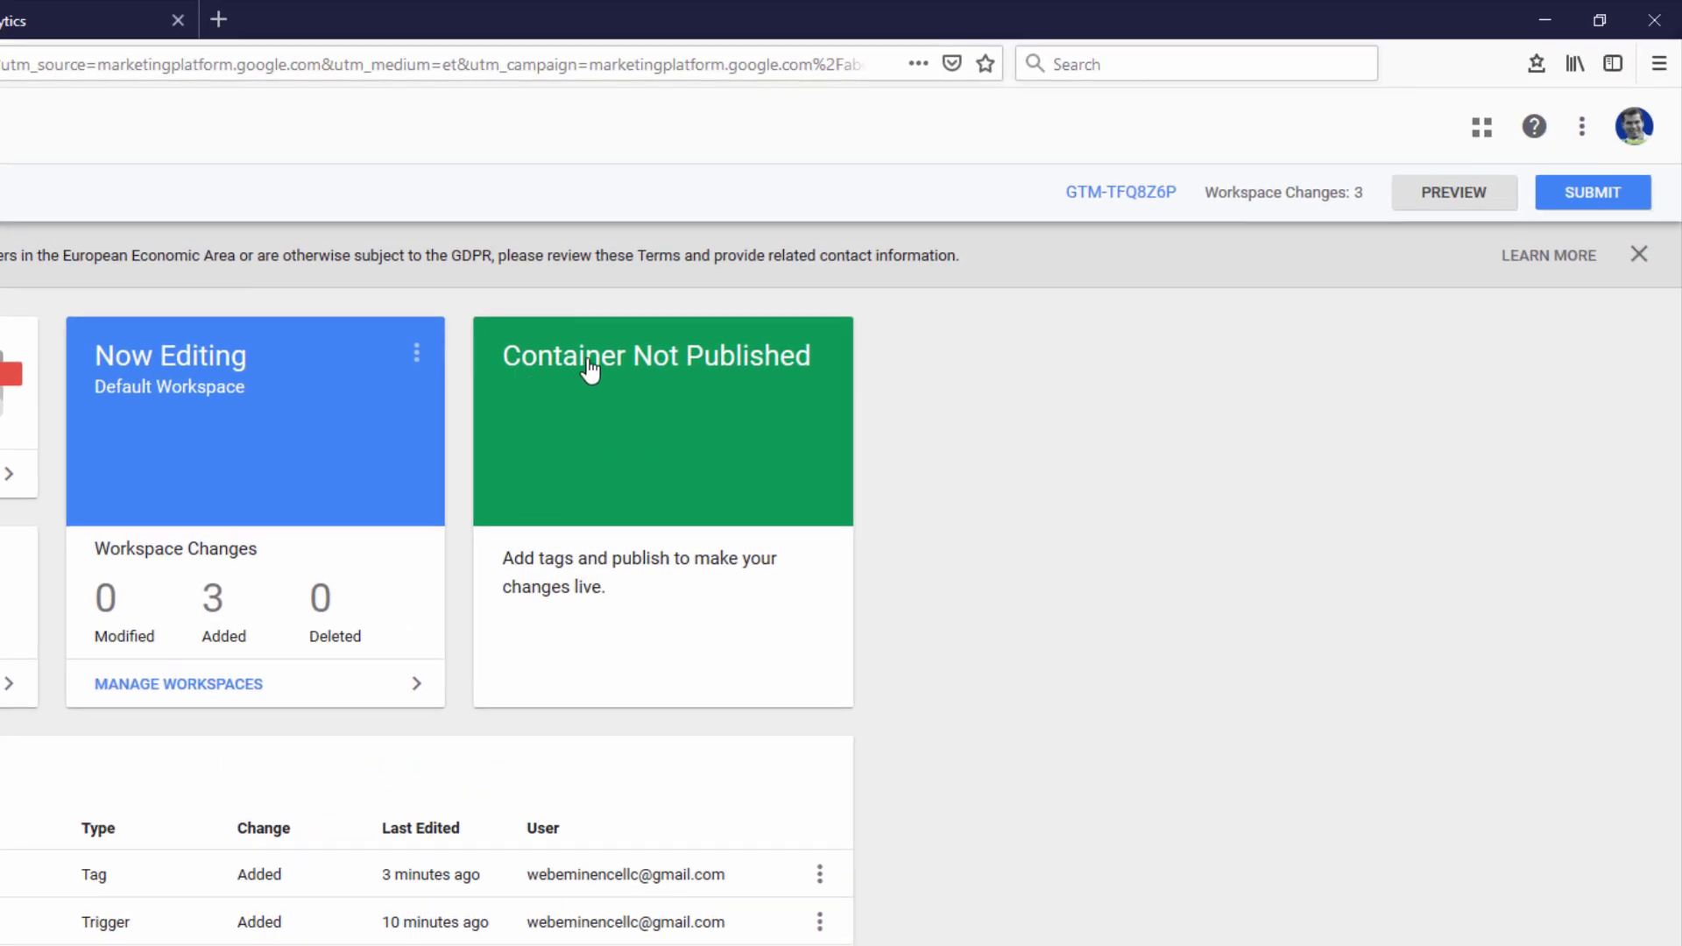
Step: Submit the workspace changes and publish them live with the version name 'Initial'
click(1618, 203)
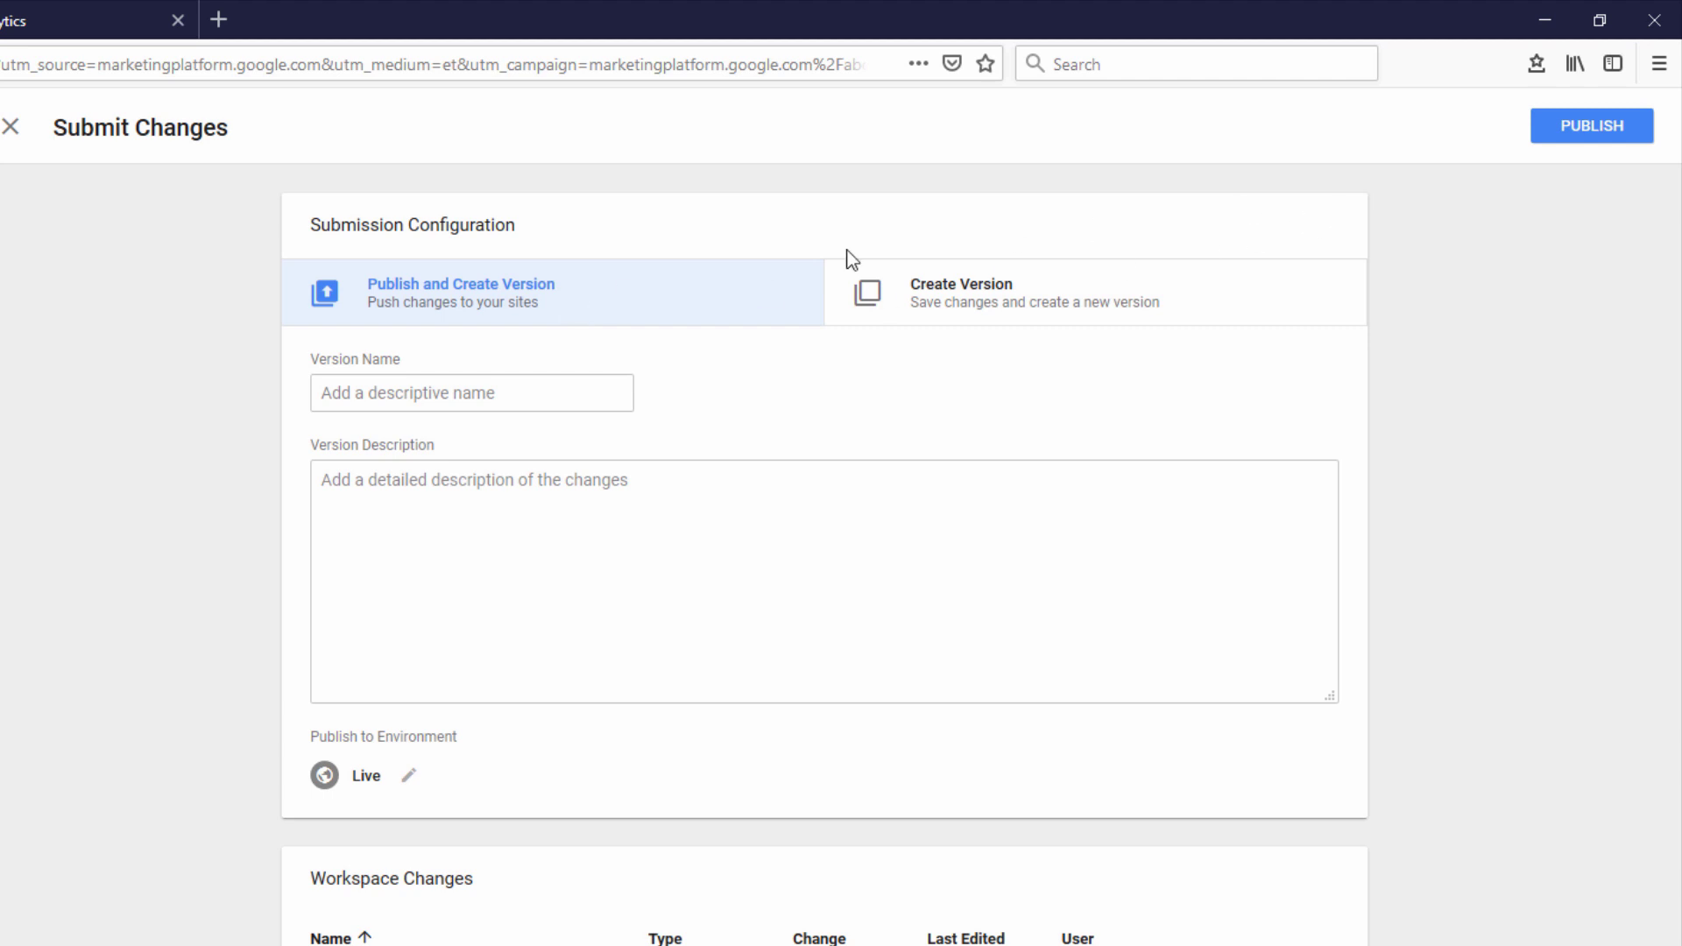
click(1585, 127)
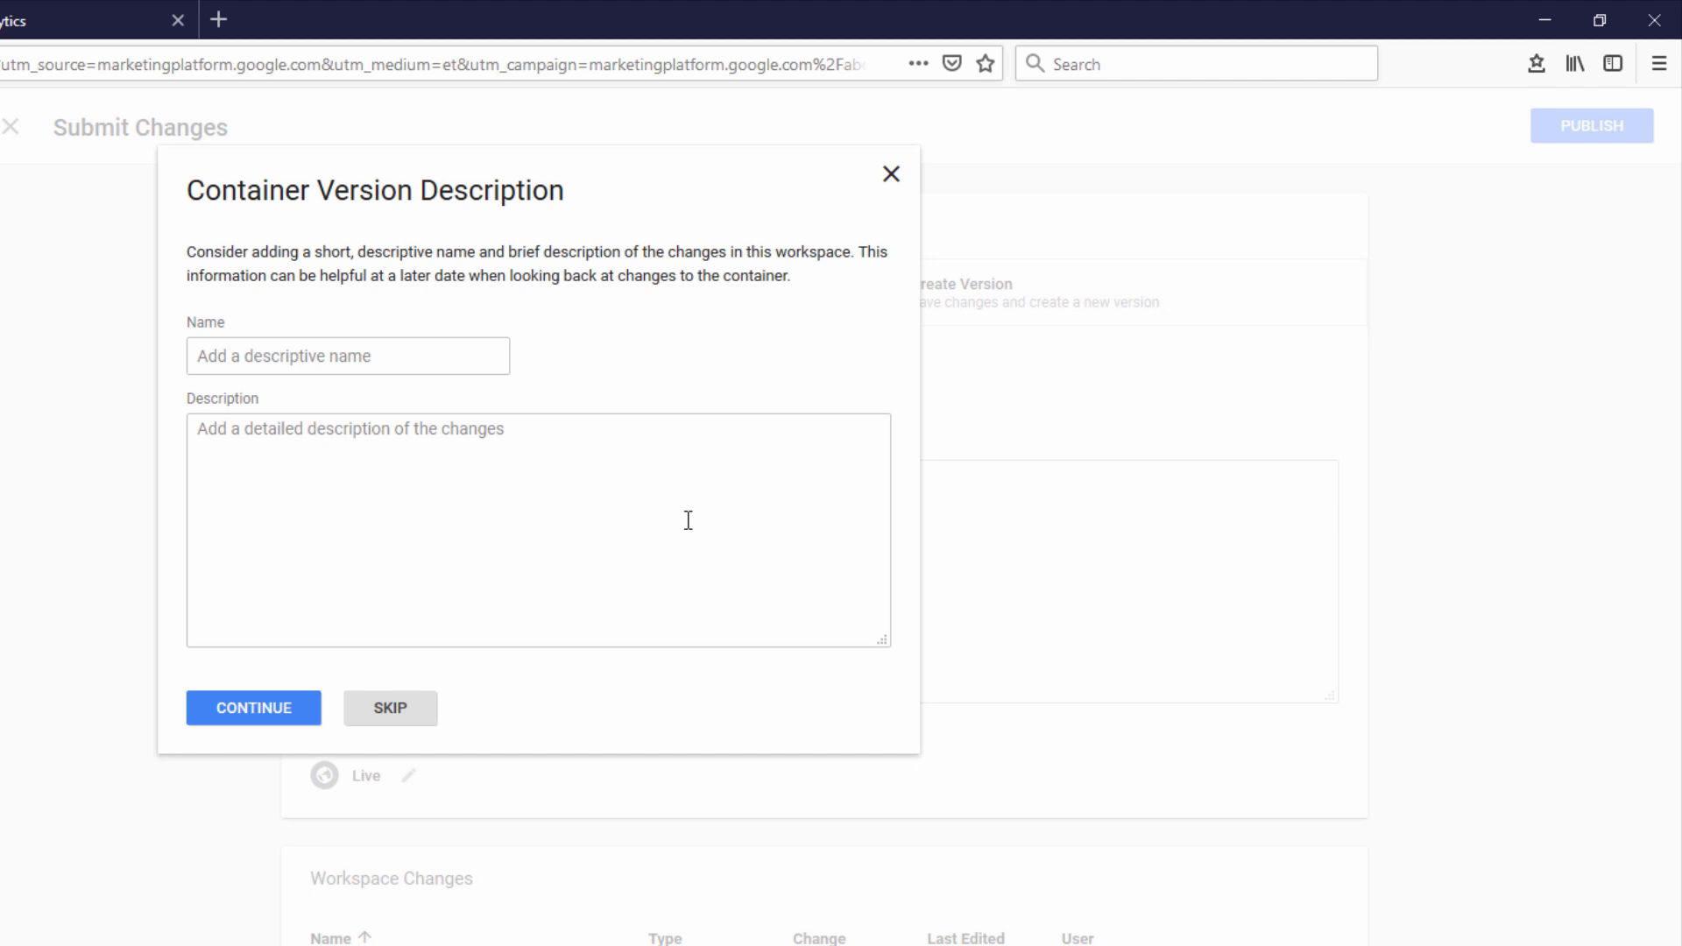
click(271, 368)
text(Initial)
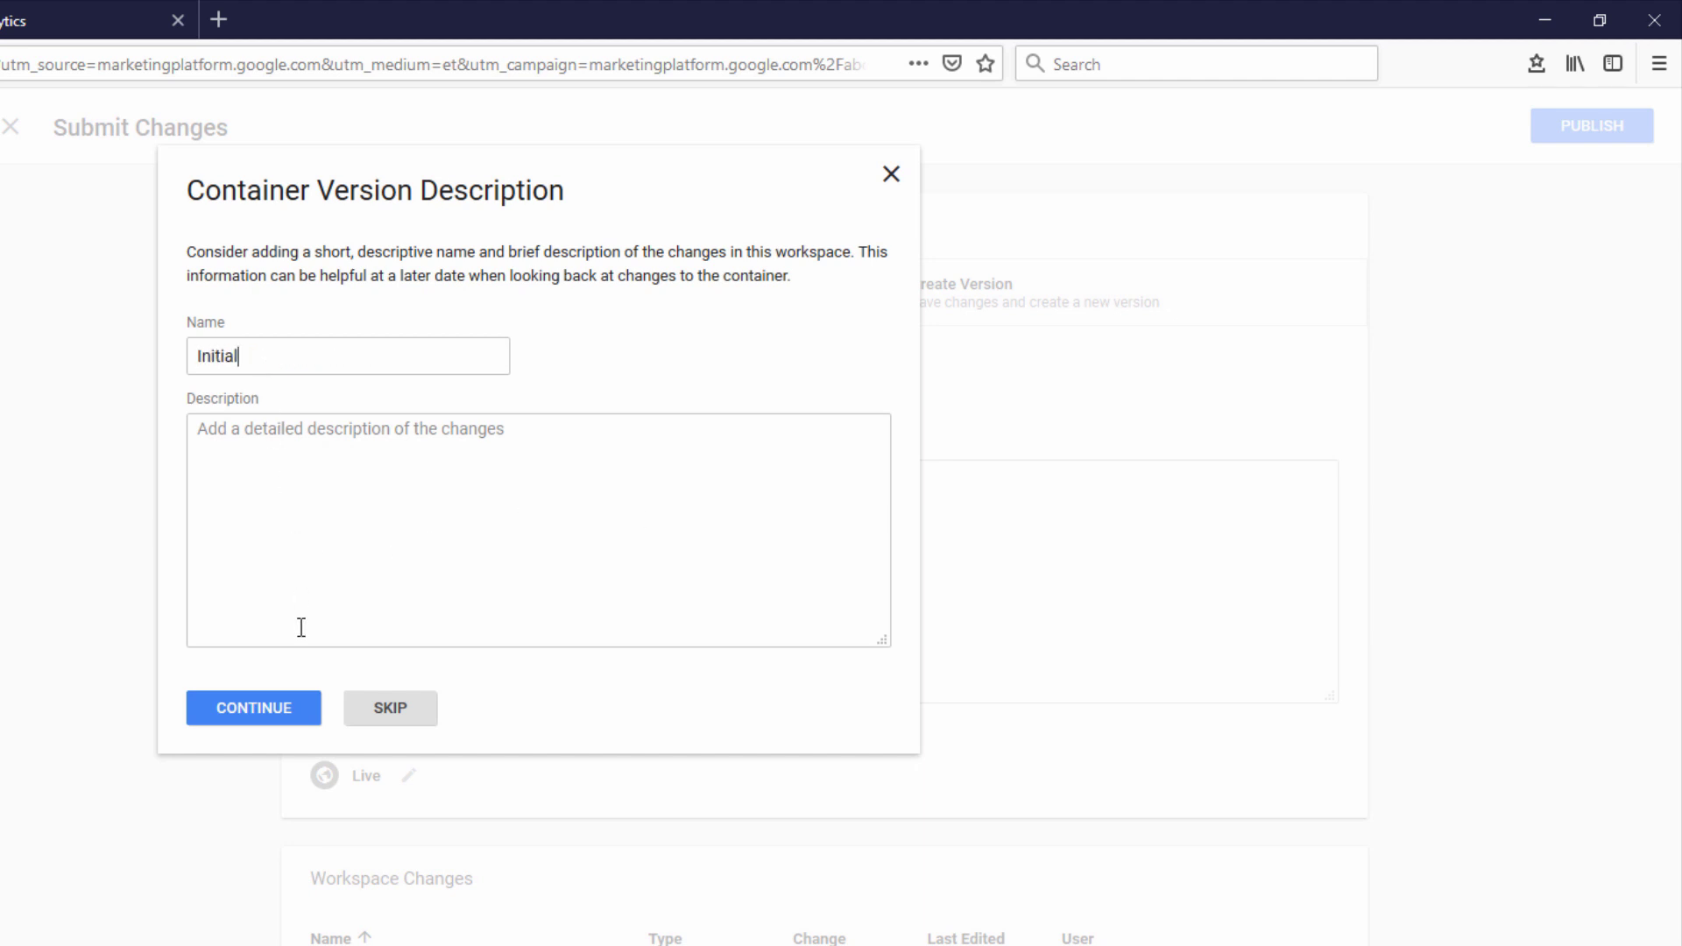
click(271, 716)
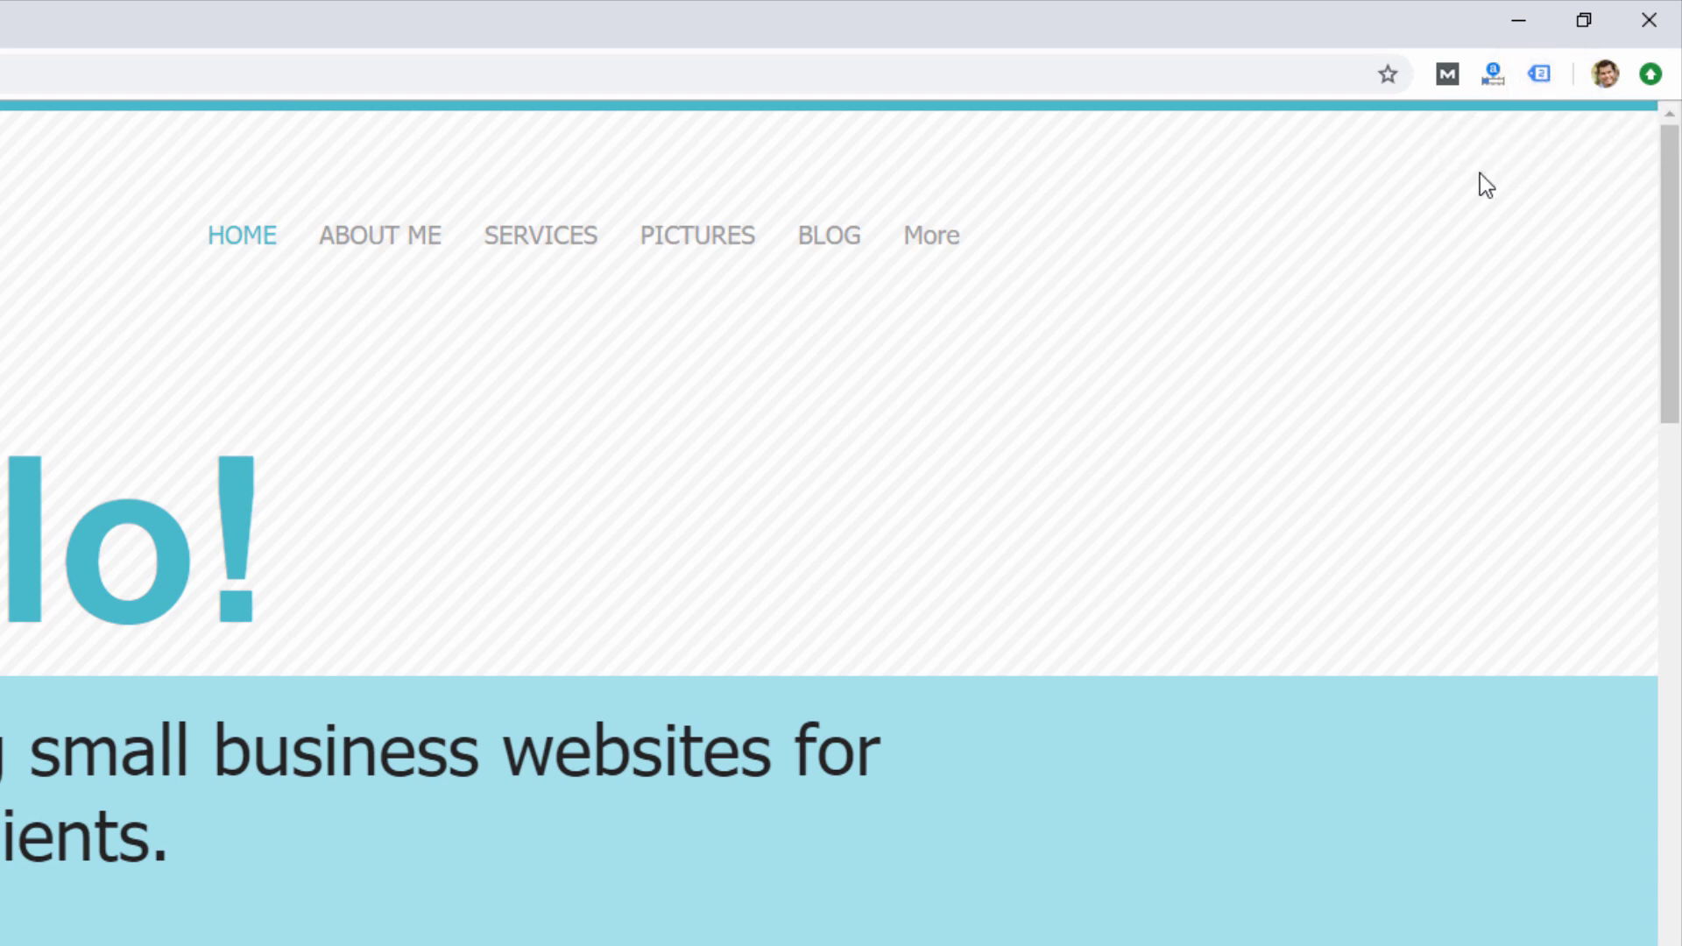
Step: Open the Google Tag Assistant extension panel over the live Wix site
click(1540, 74)
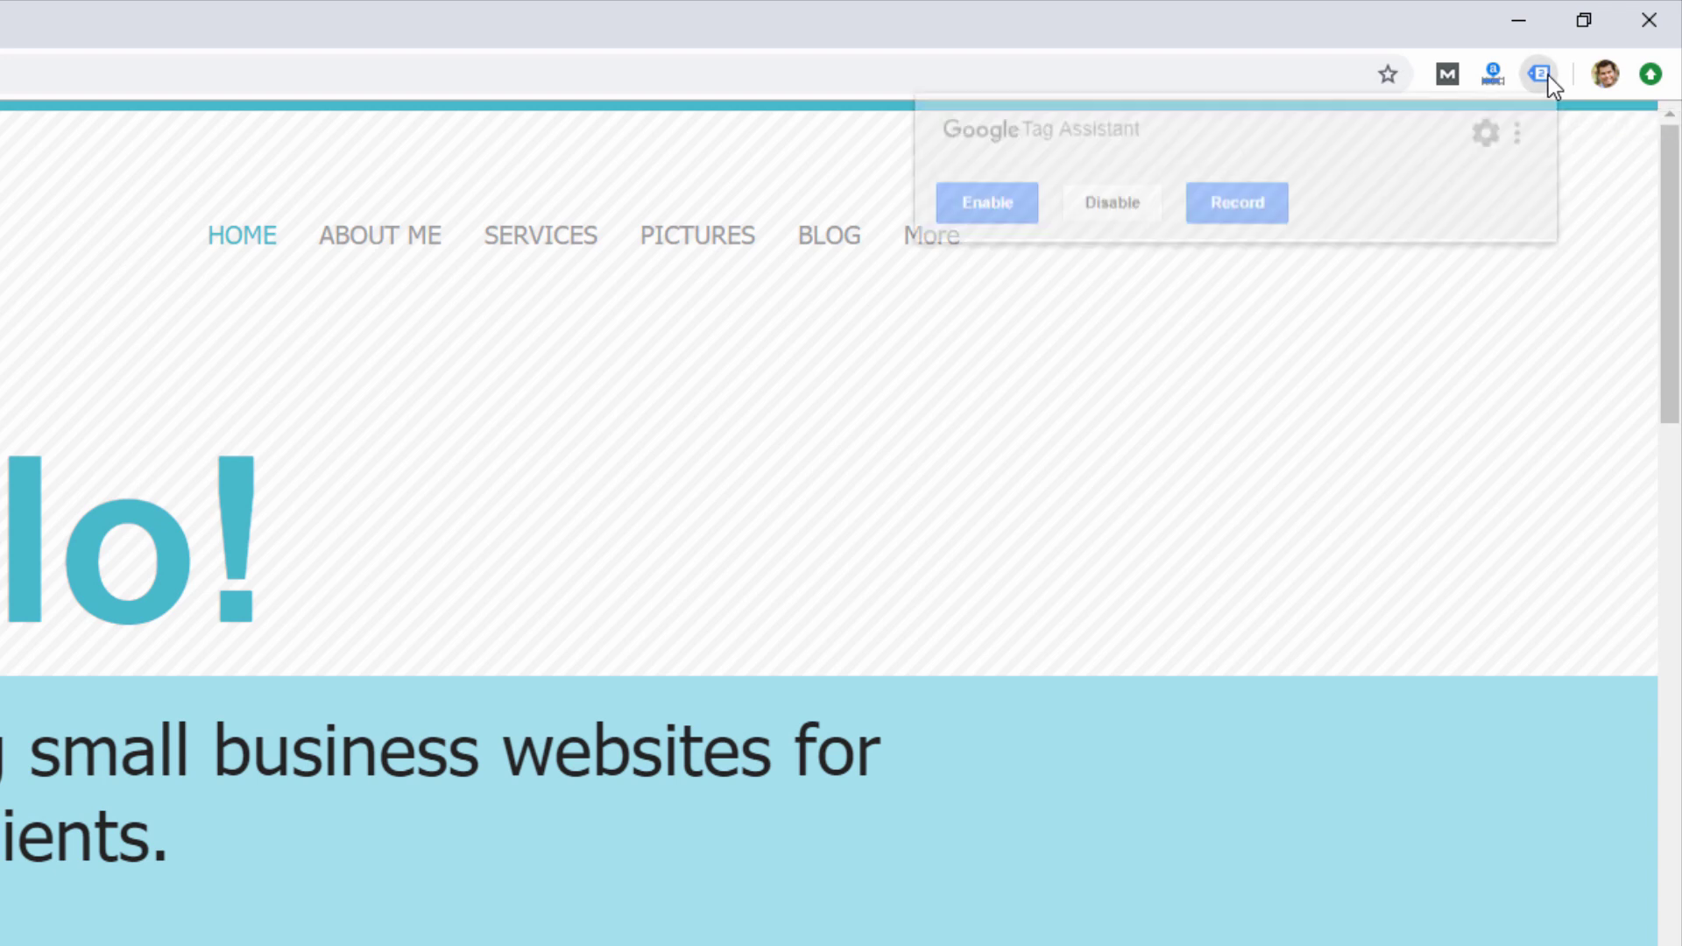